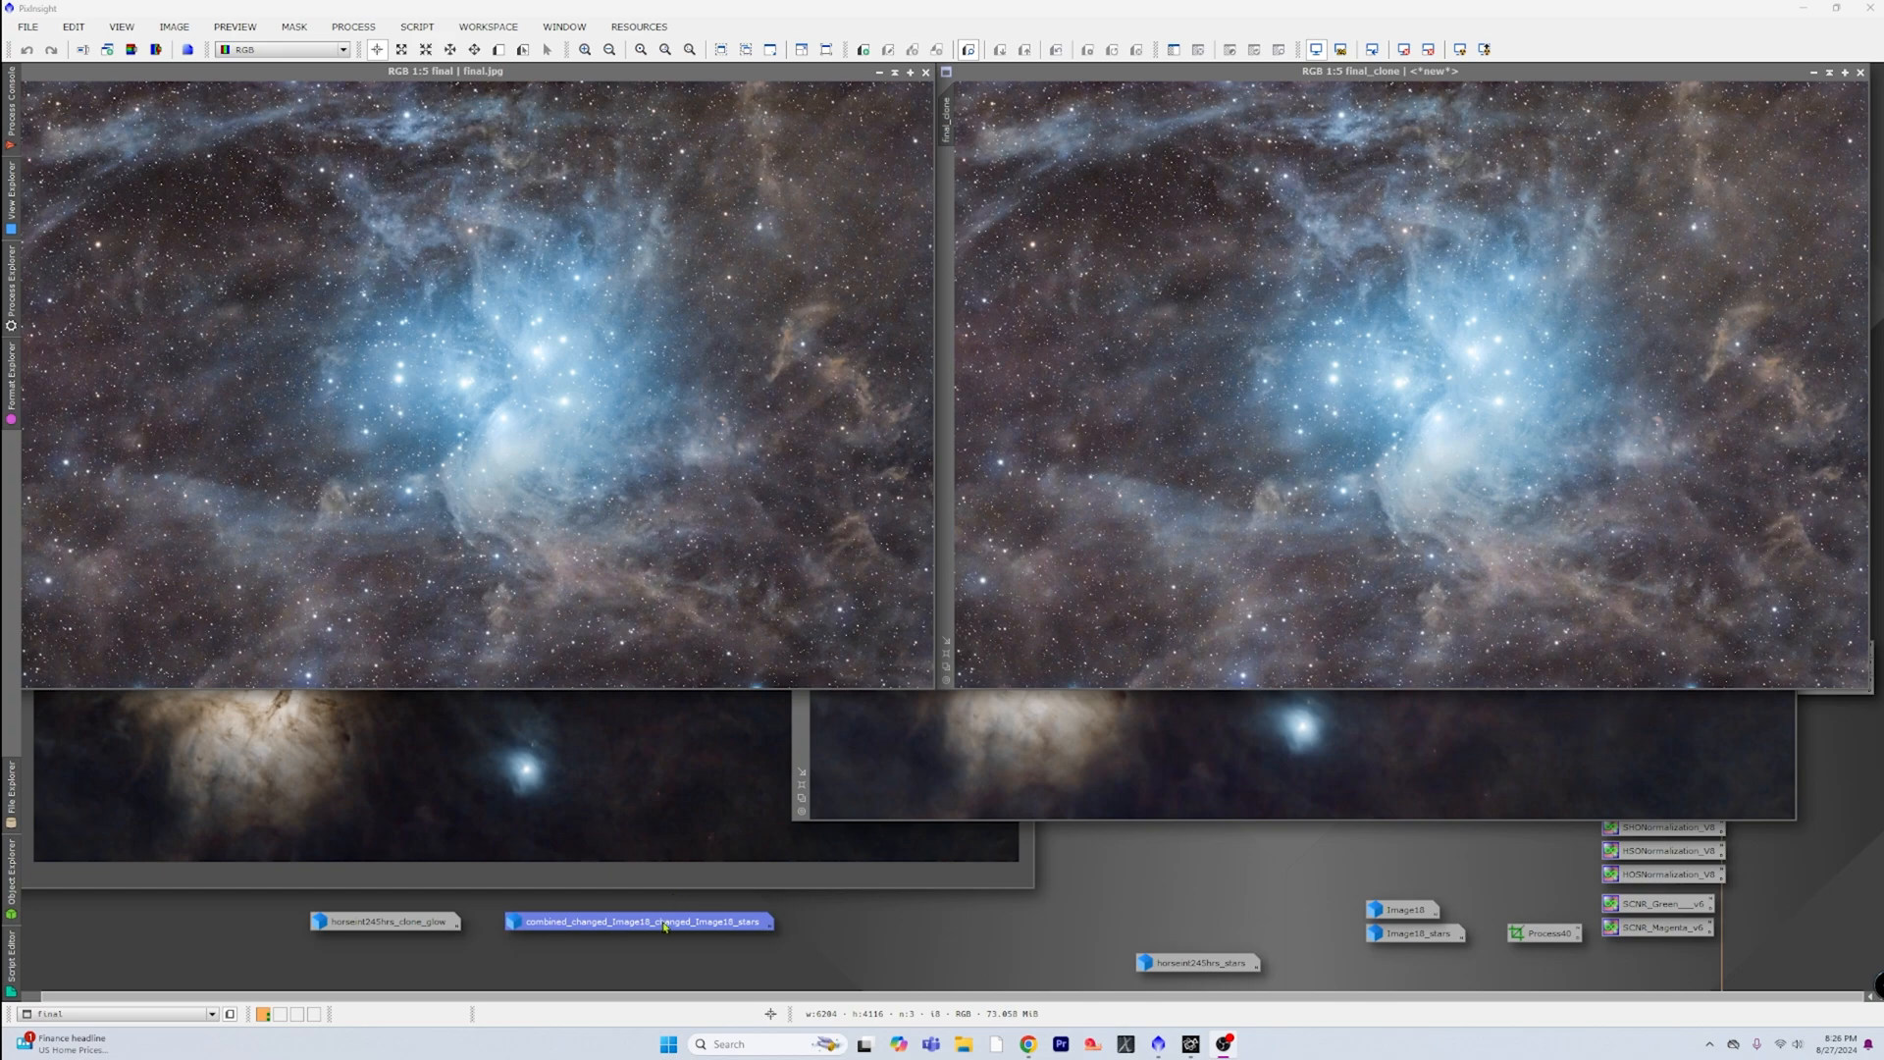
# Step: Restore the minimised combined_changed_Image18_changed_Image18_stars image and enlarge its window to show more of the nebula
pyautogui.doubleClick(664, 922)
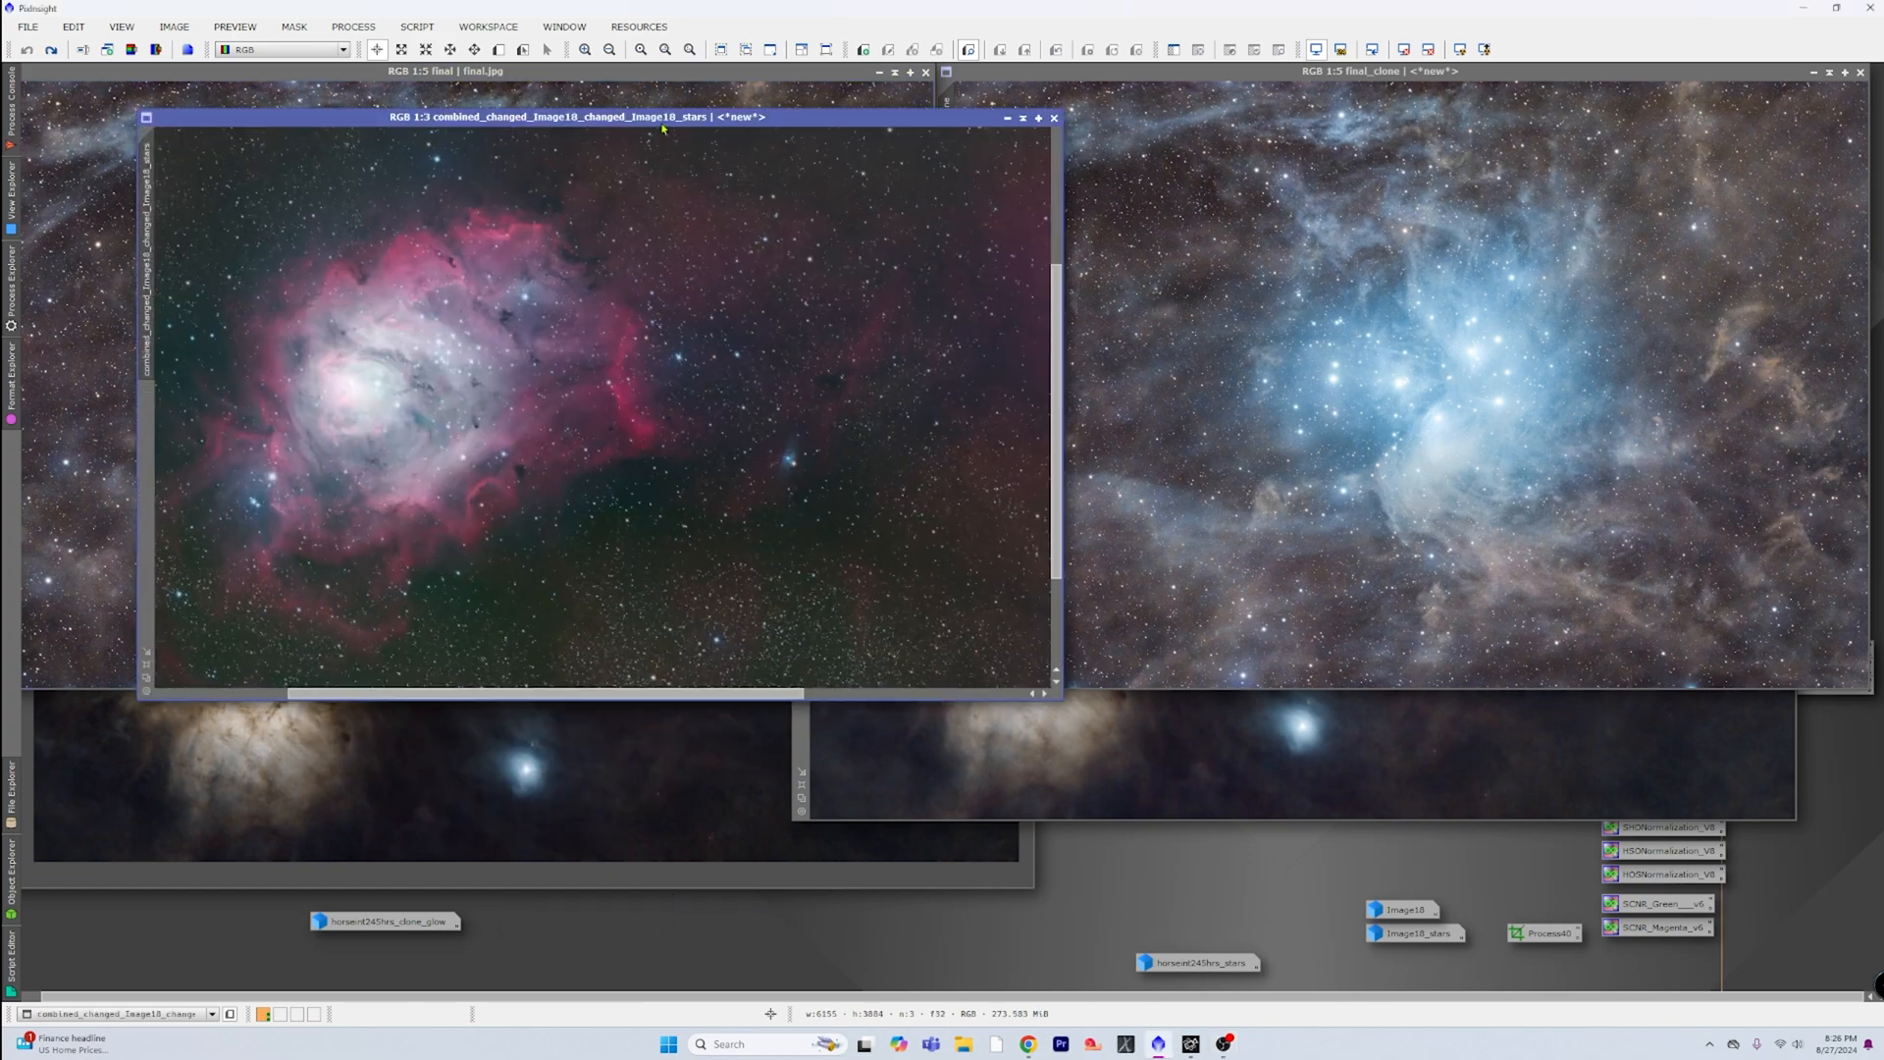
pyautogui.moveTo(662, 126); pyautogui.dragTo(770, 95)
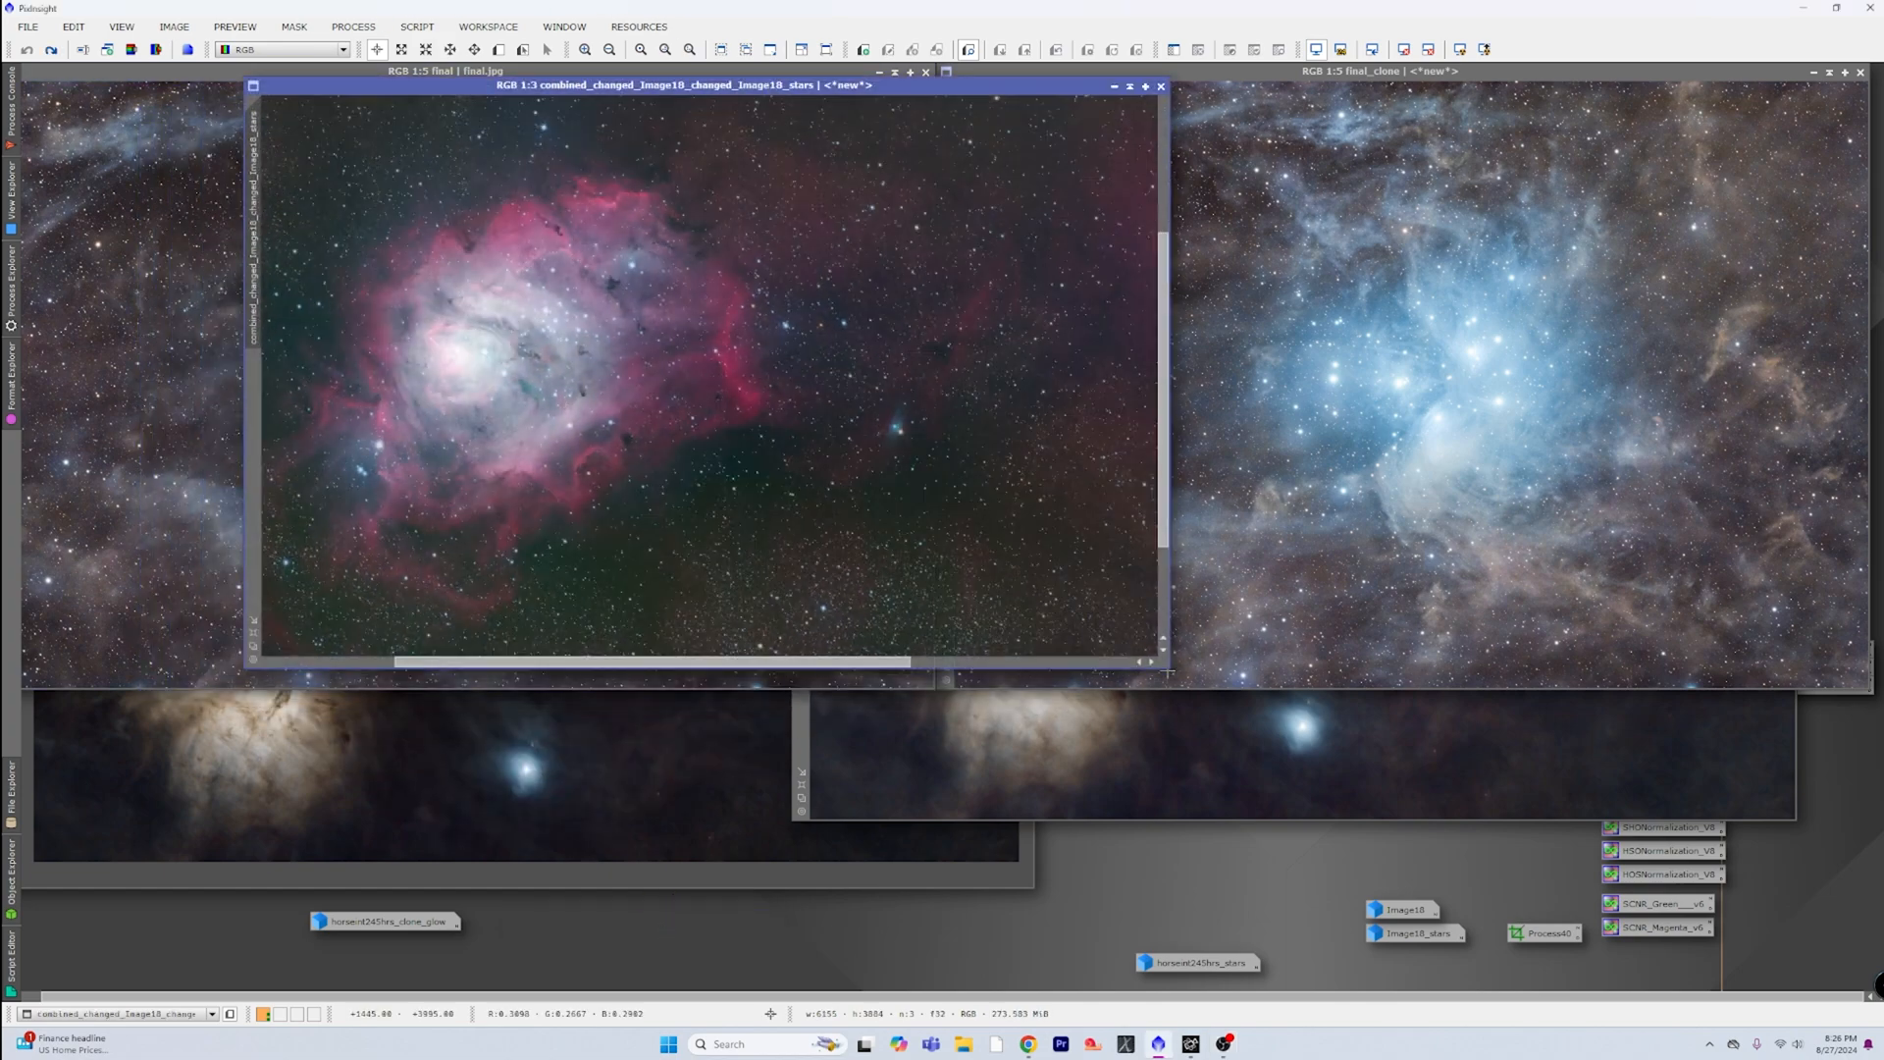
pyautogui.moveTo(1169, 673); pyautogui.dragTo(1507, 886)
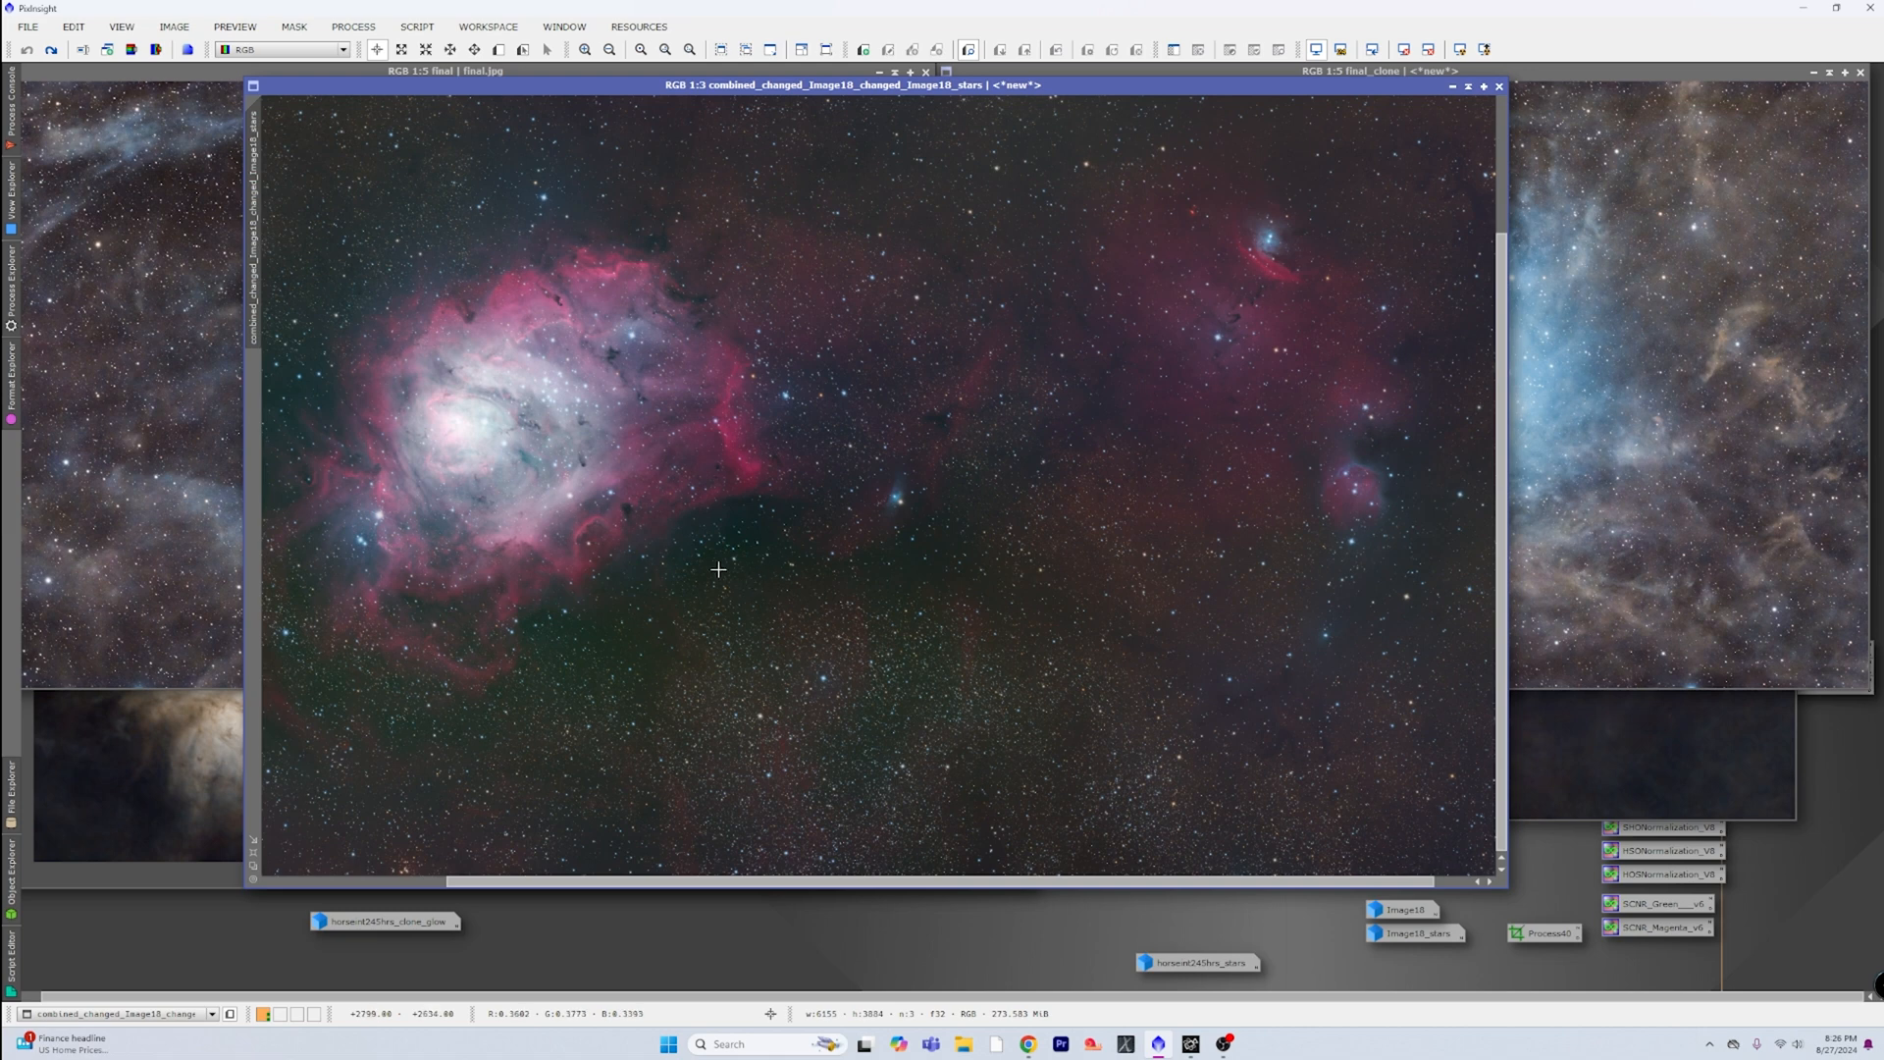
# Step: Redo and undo the image's last edit twice to compare the nebula before and after it
pyautogui.click(55, 52)
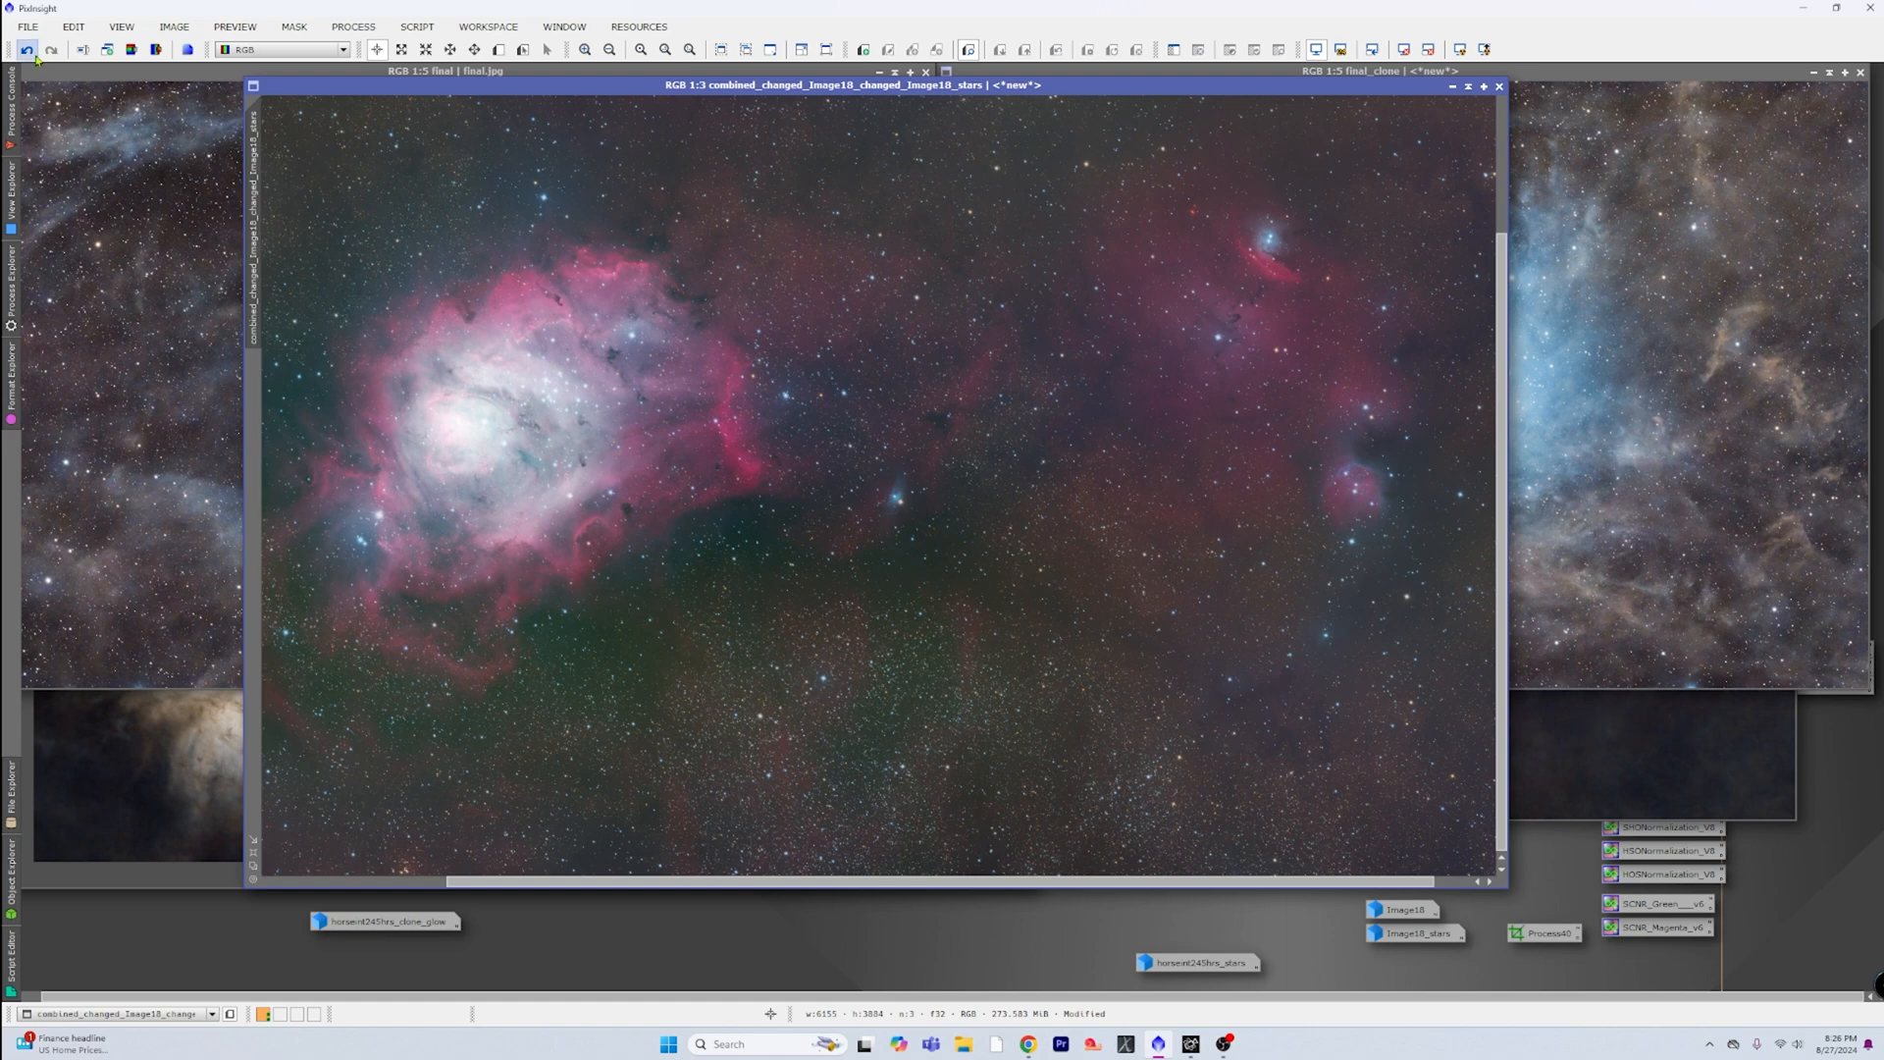
pyautogui.click(32, 54)
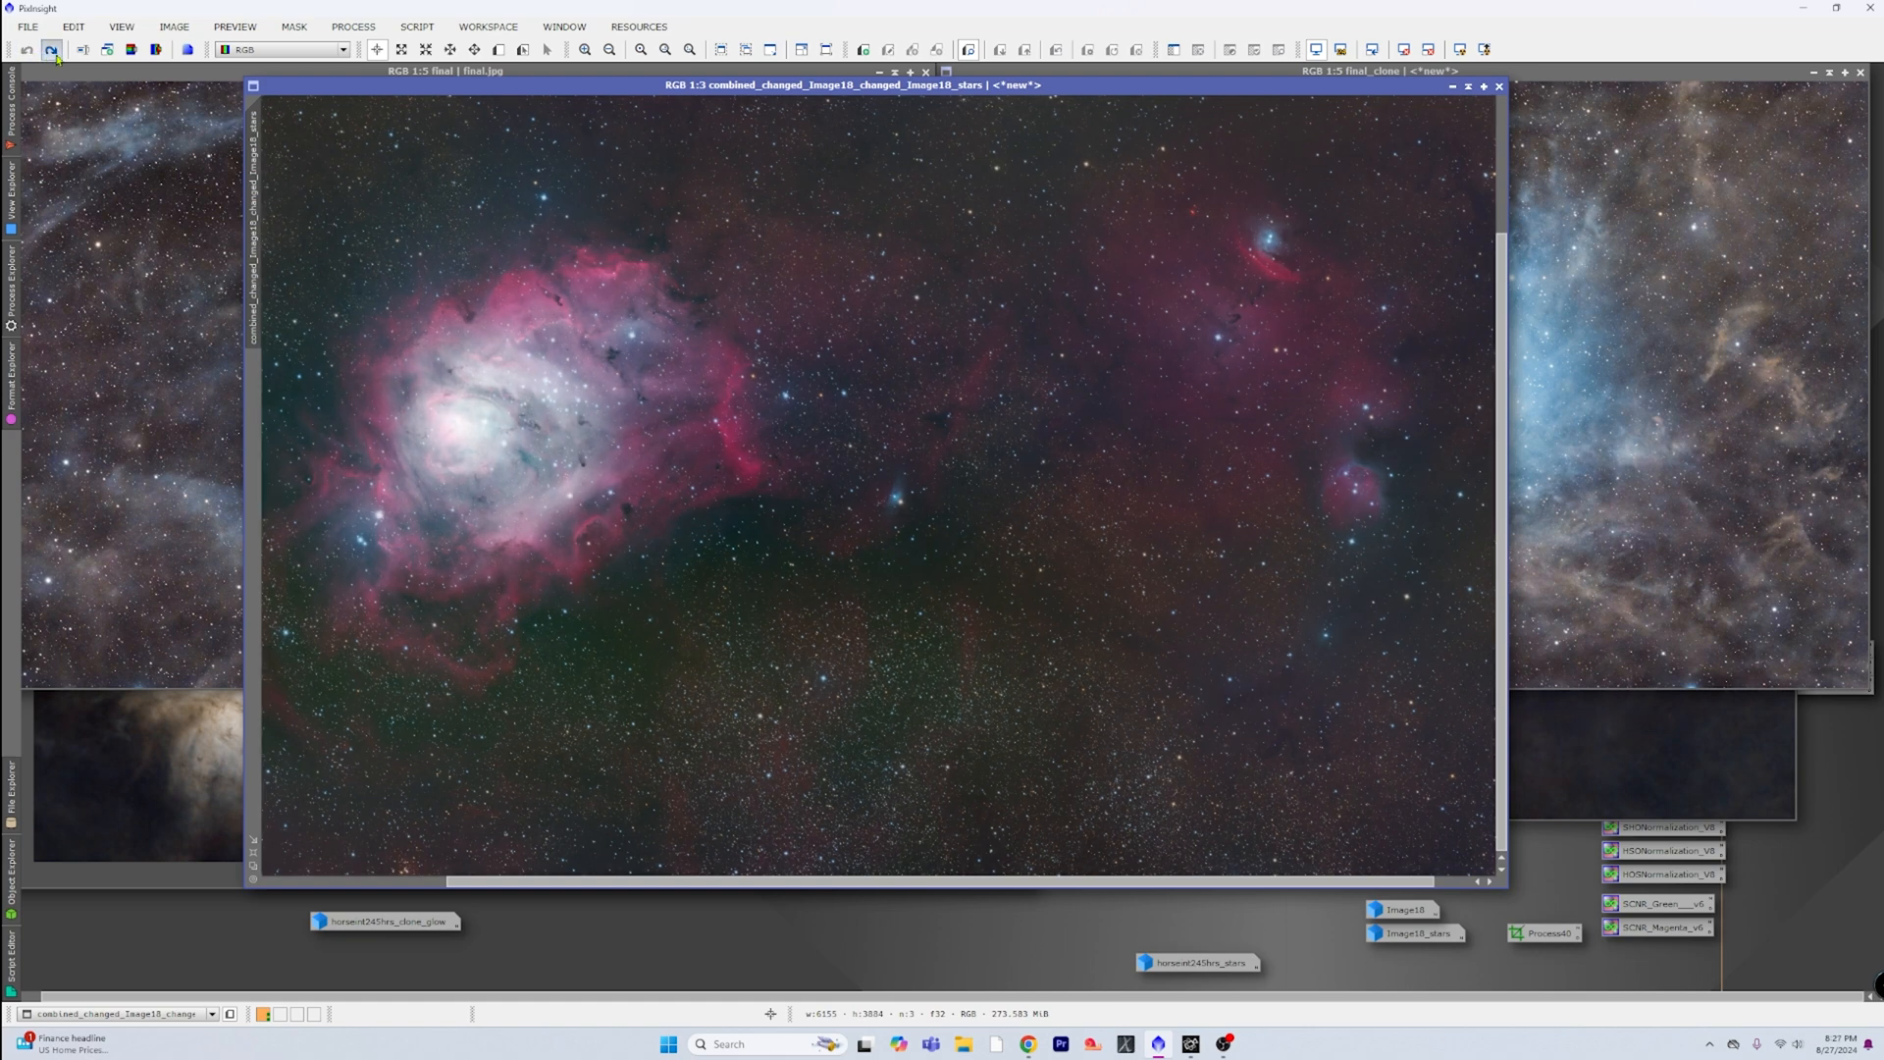
pyautogui.click(54, 54)
pyautogui.click(30, 52)
# Step: Run the OrtonGlow script with combined_changed_Image18_changed_Image18_stars as base image and create its blurred duplicate for the glow
pyautogui.click(417, 26)
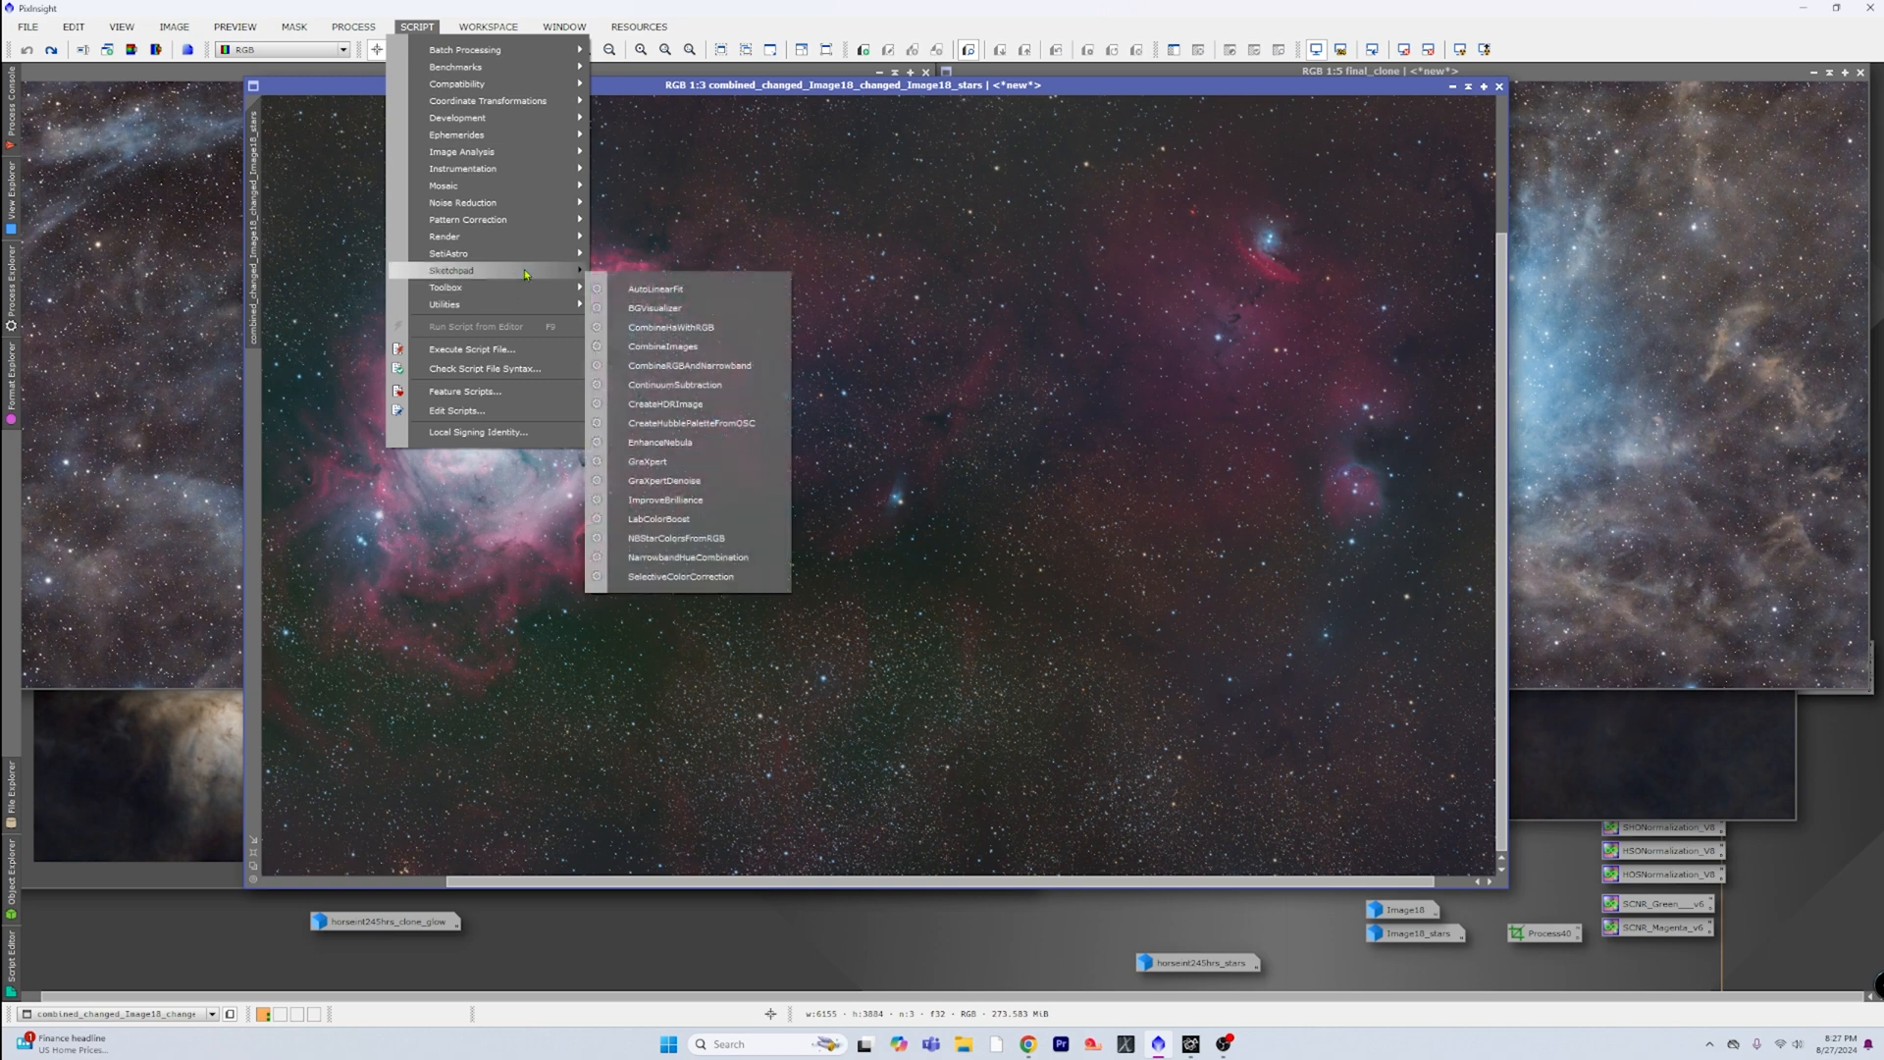
pyautogui.moveTo(562, 310)
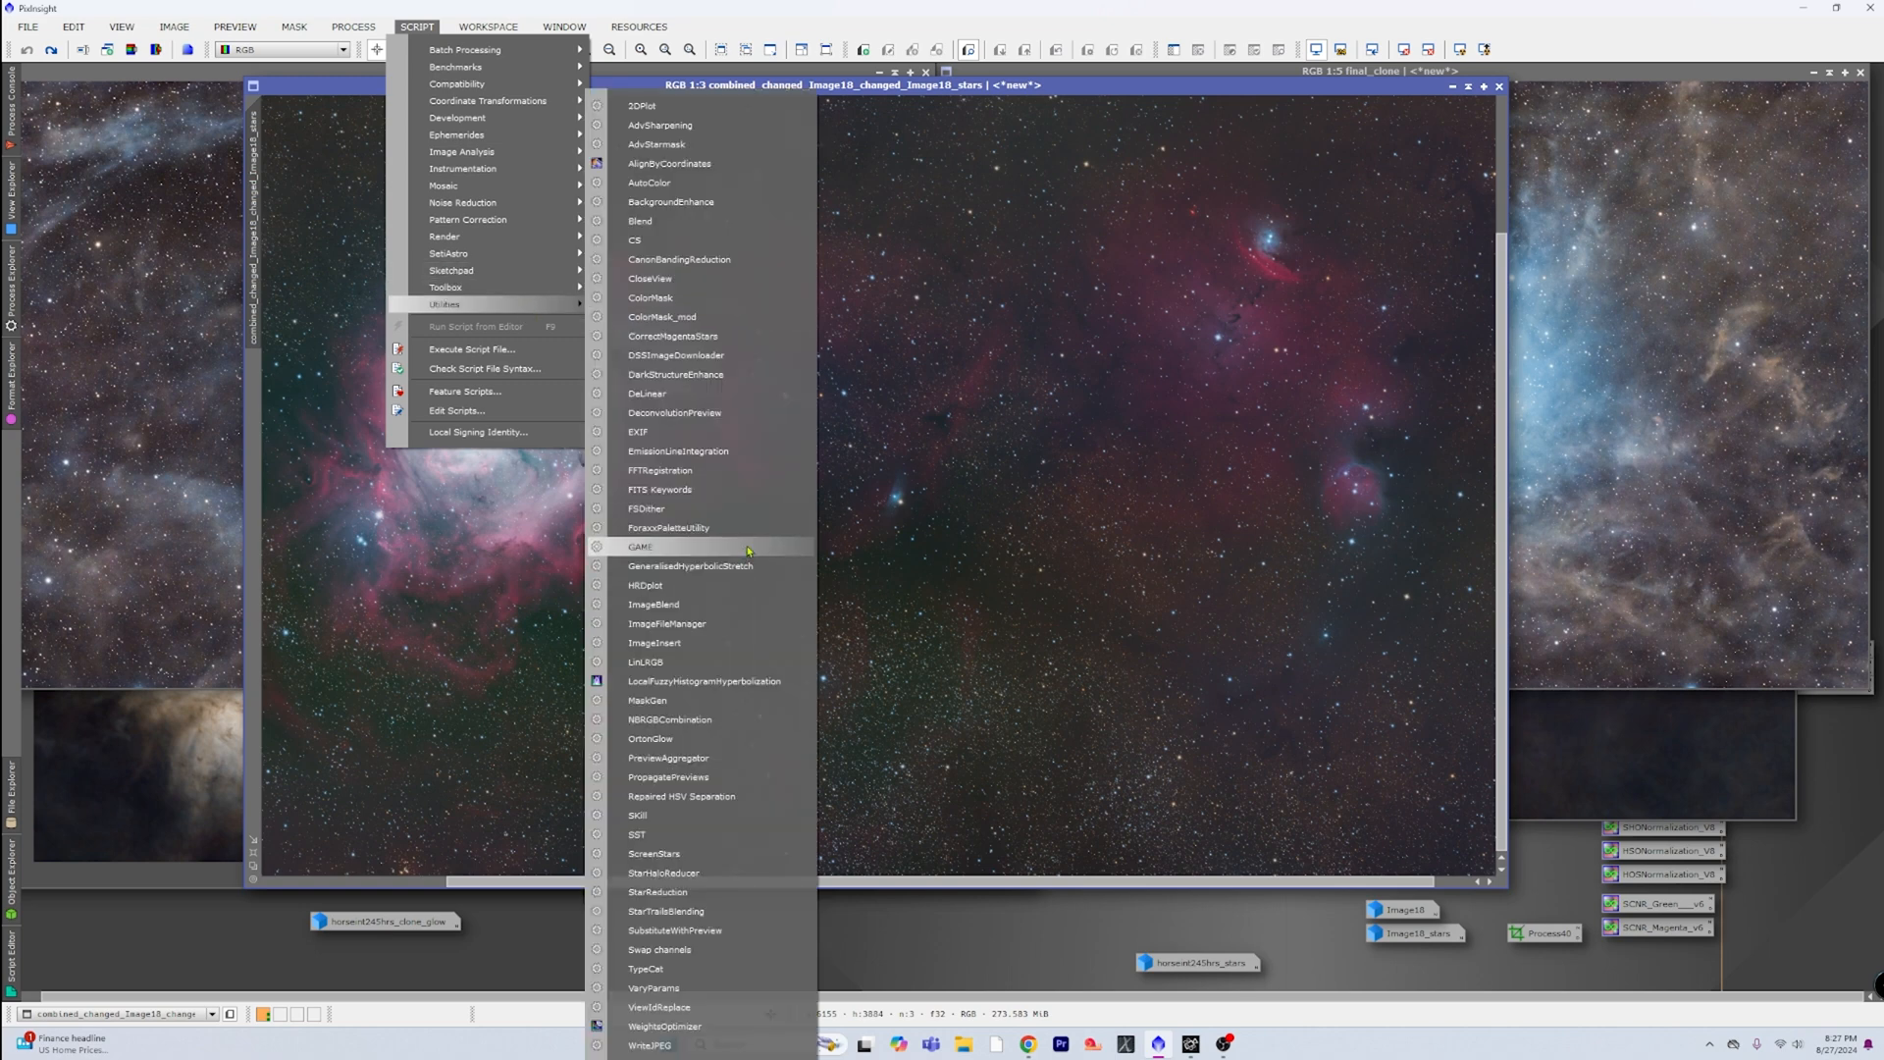
pyautogui.click(717, 747)
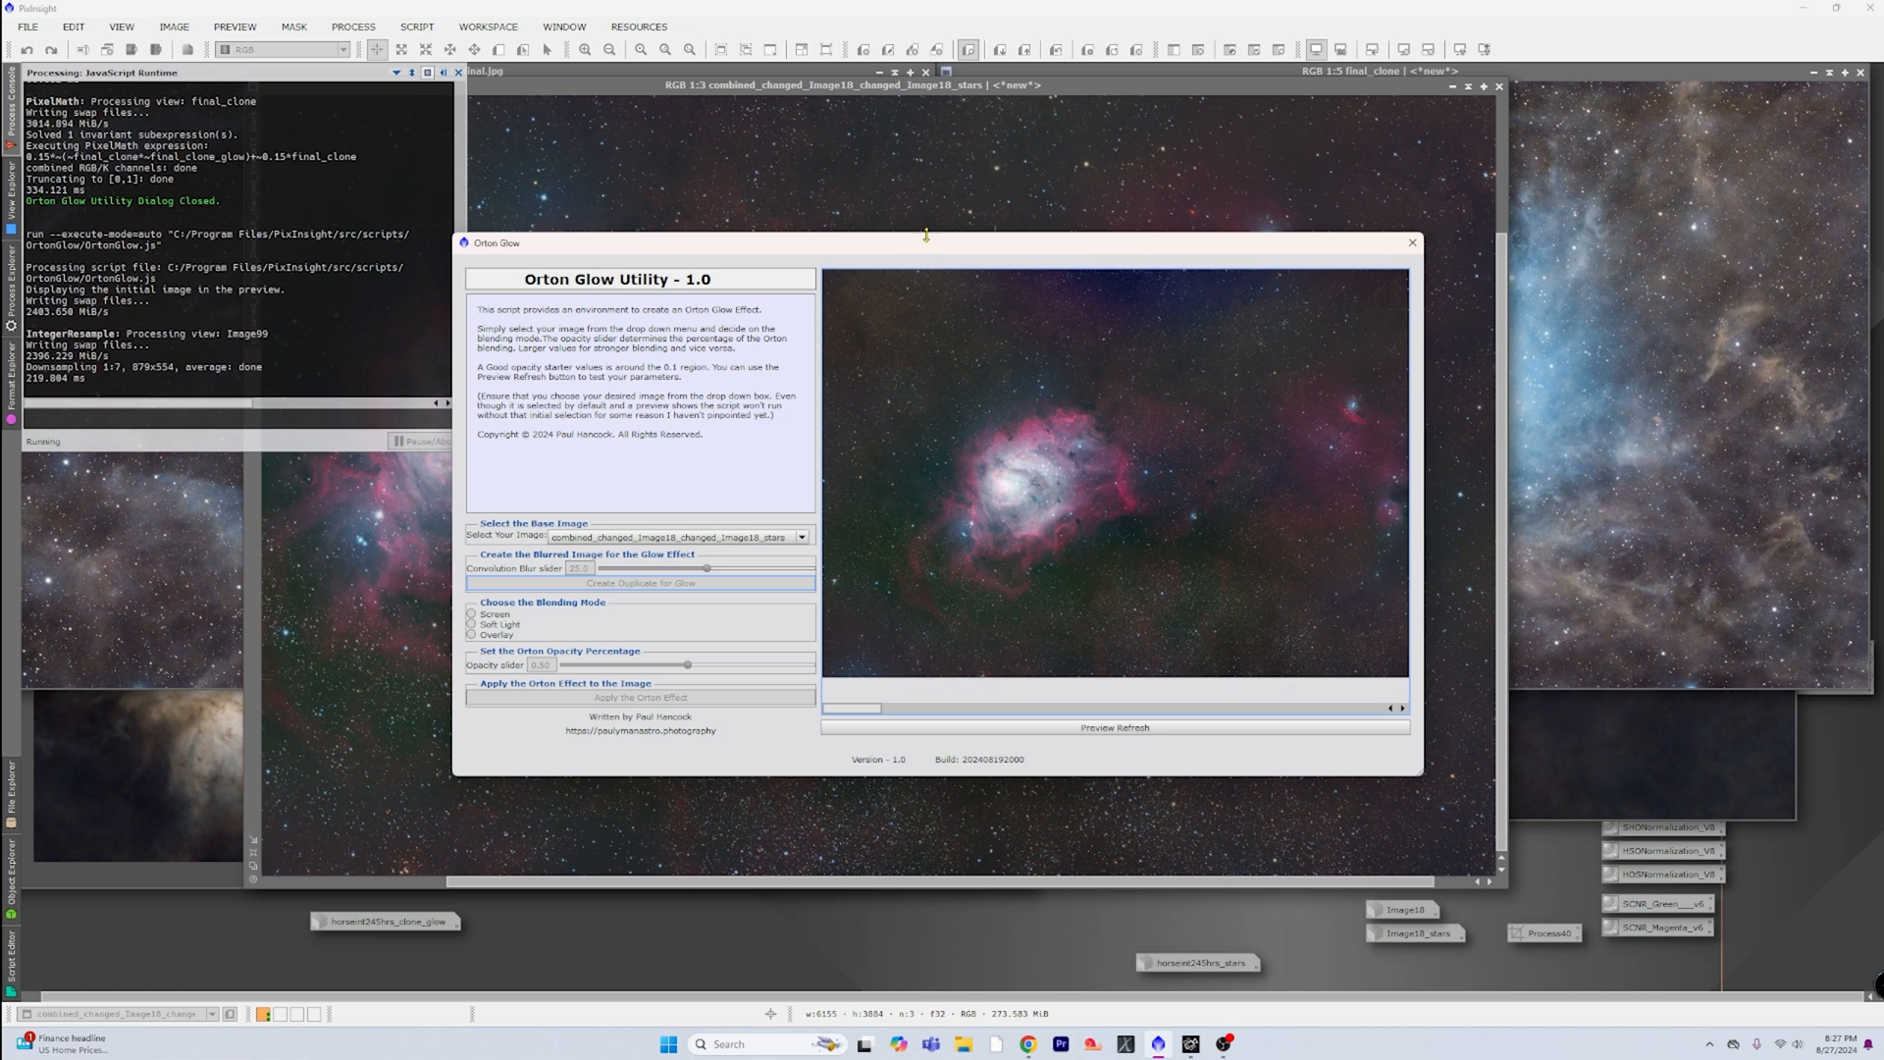
pyautogui.moveTo(929, 246); pyautogui.dragTo(918, 175)
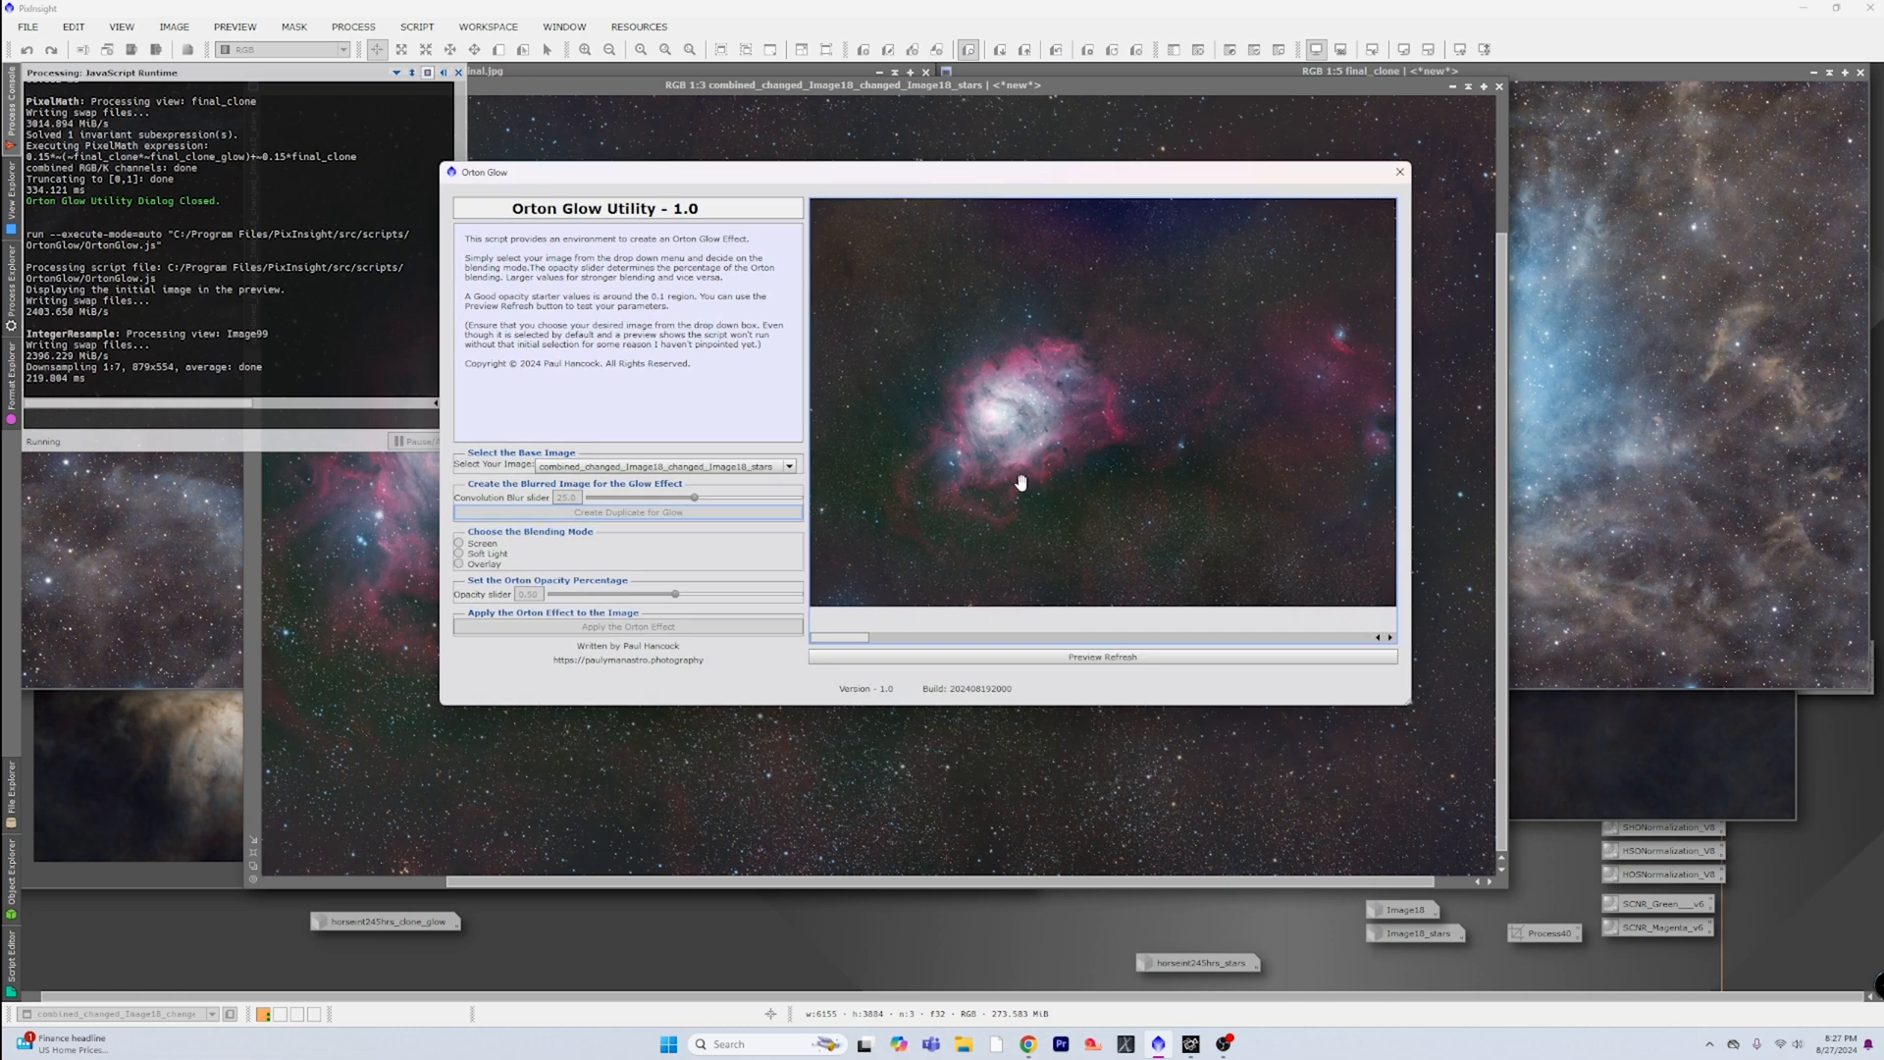
pyautogui.click(791, 465)
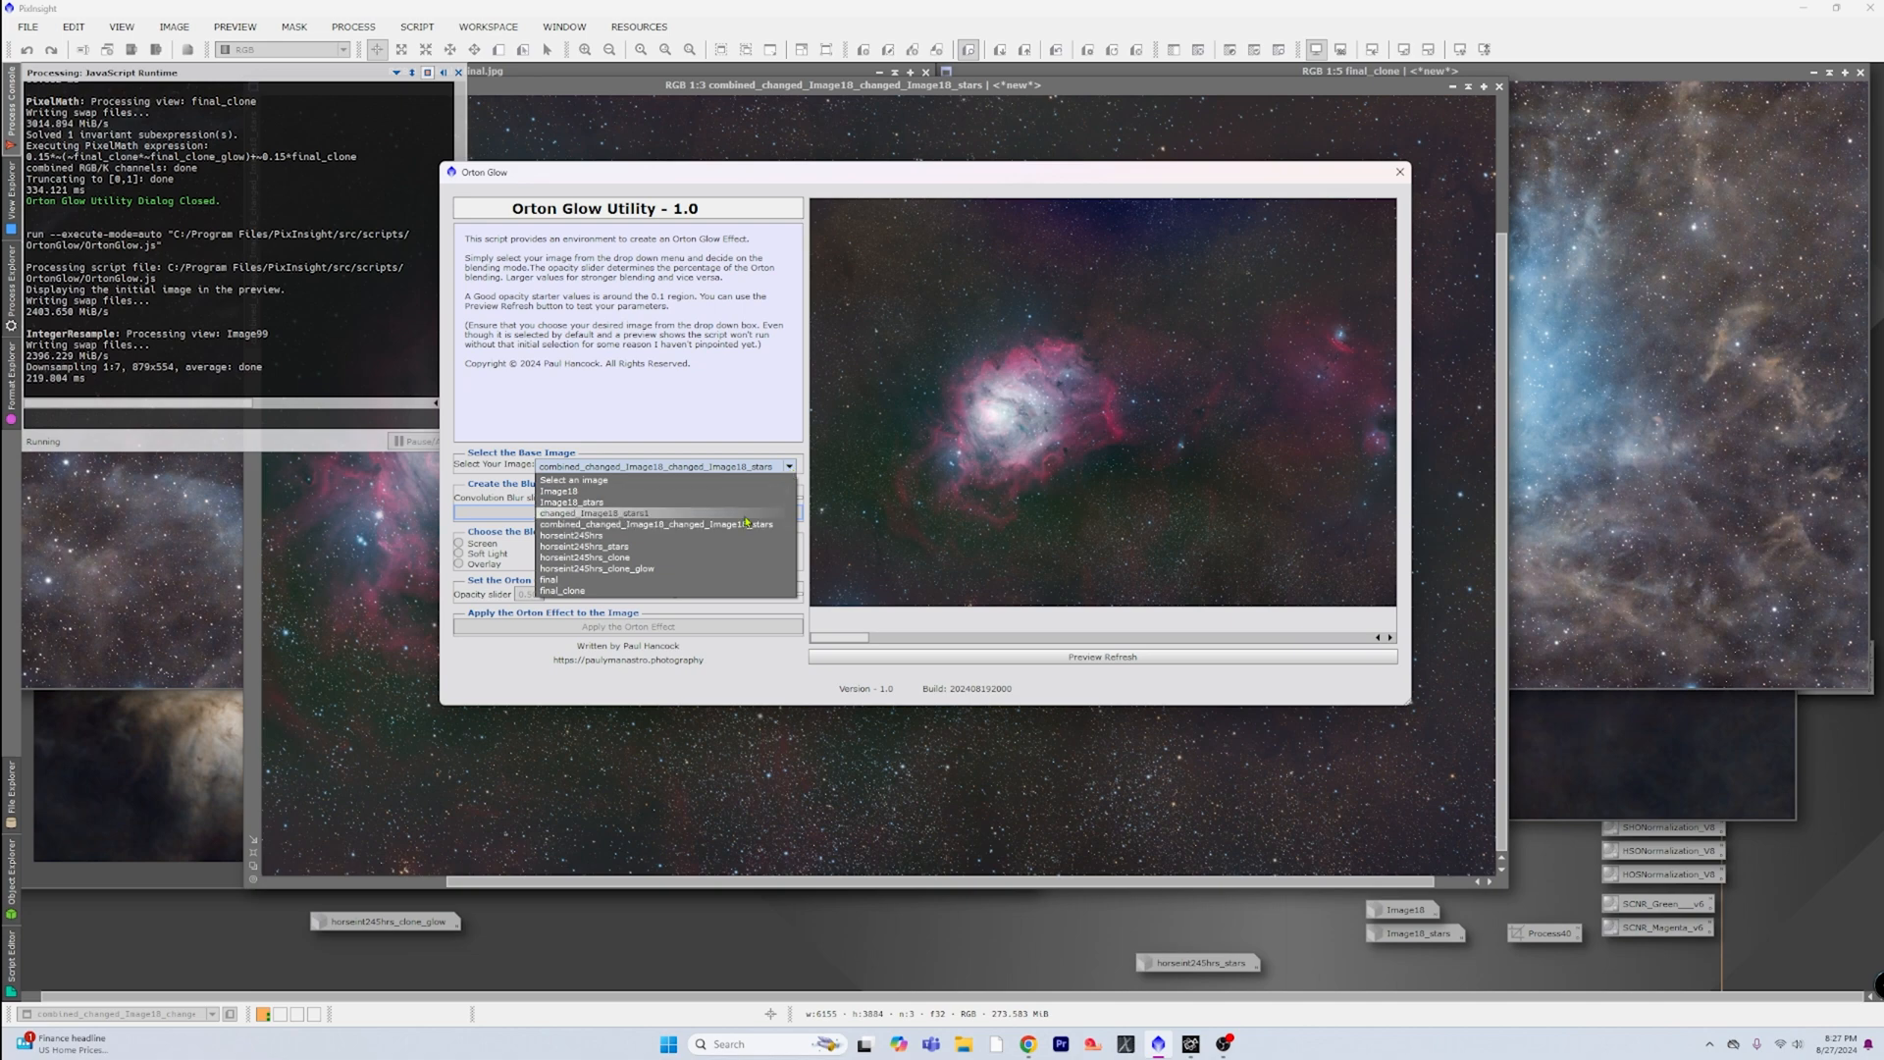
pyautogui.click(657, 530)
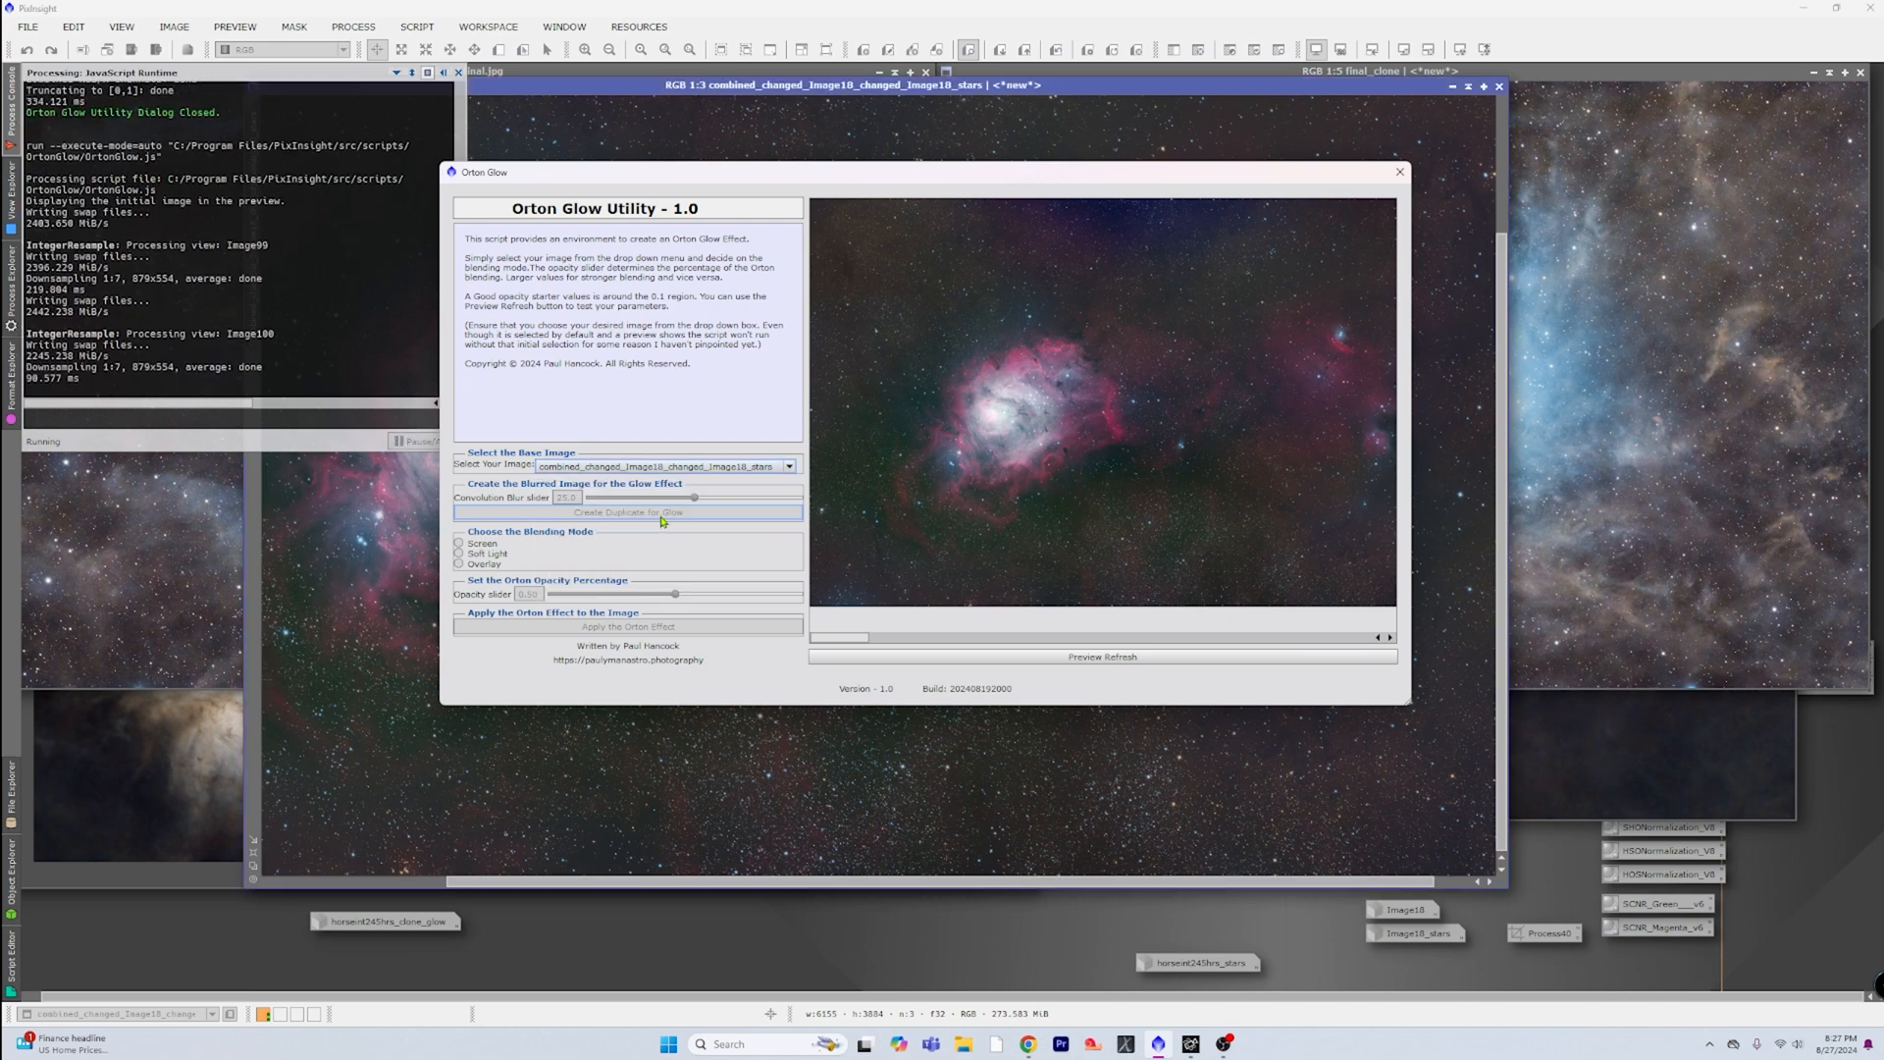
pyautogui.click(664, 514)
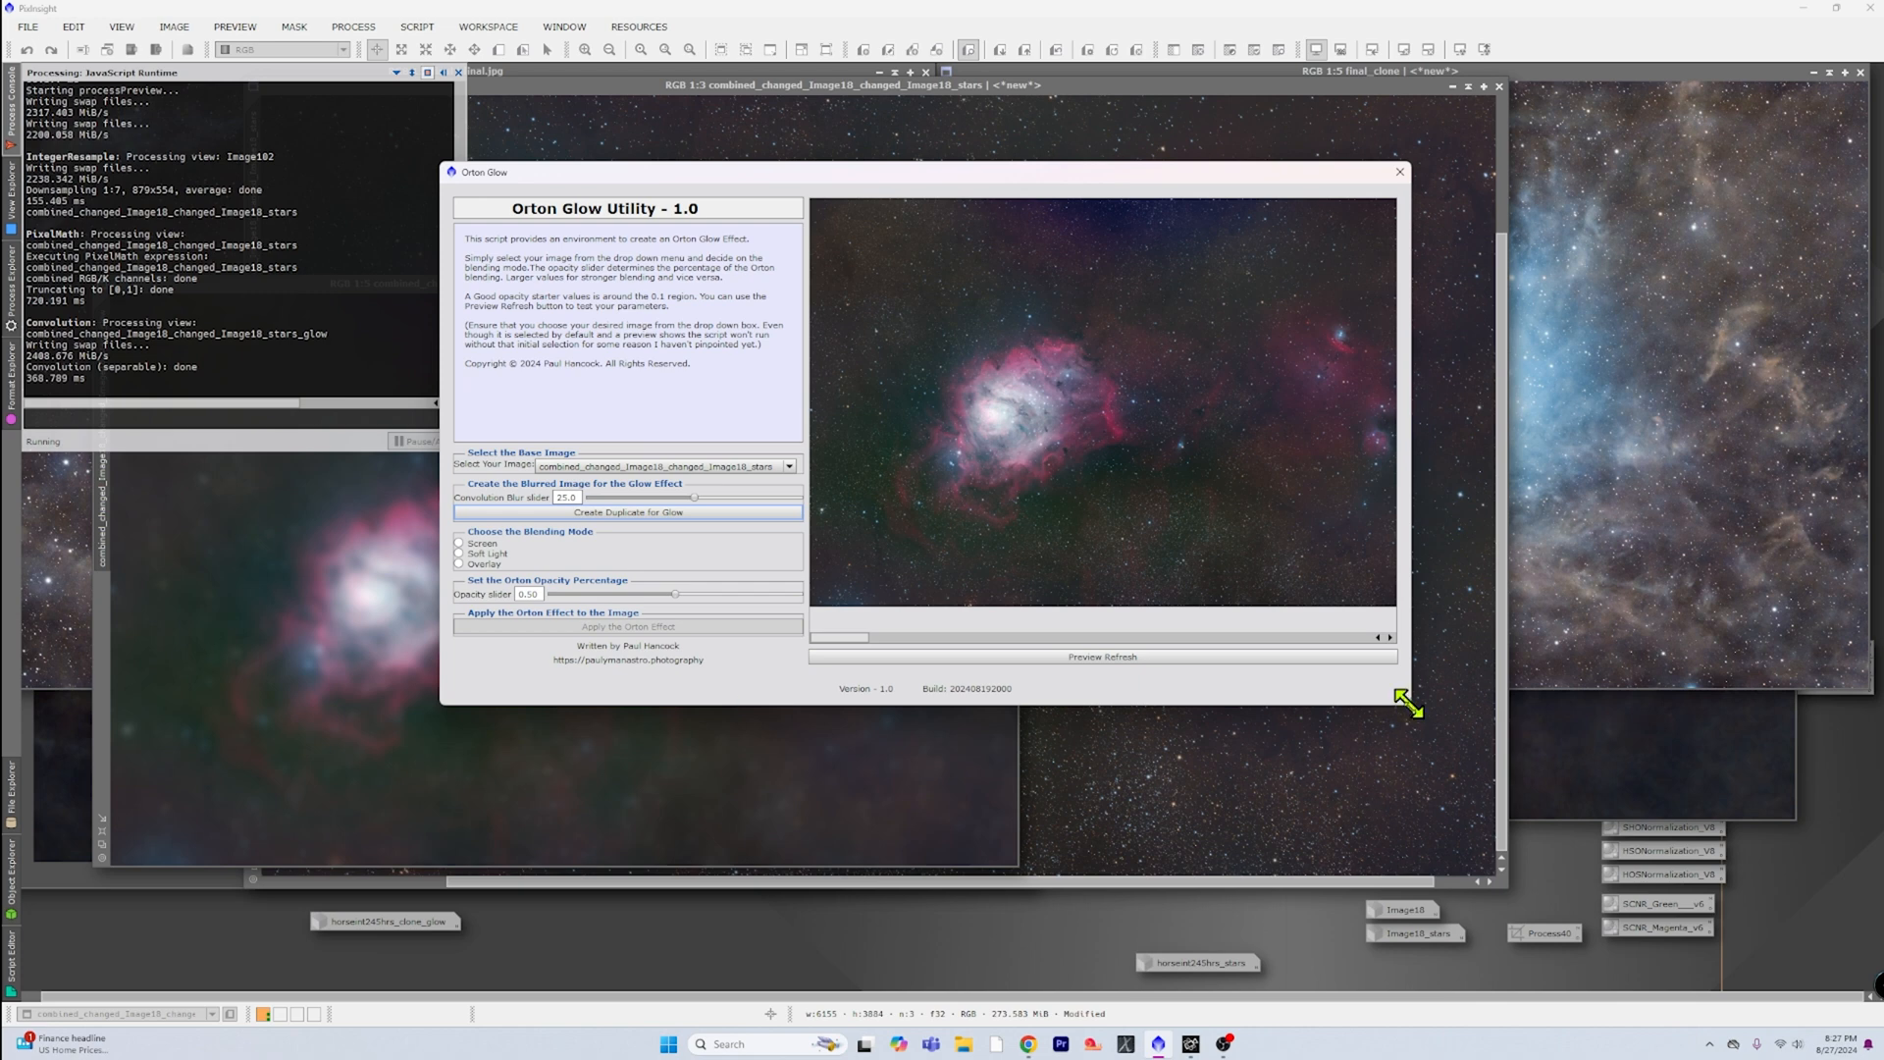
# Step: Enlarge the Orton Glow dialog, choose the Screen blending mode and refresh the preview
pyautogui.moveTo(1408, 703); pyautogui.dragTo(1580, 976)
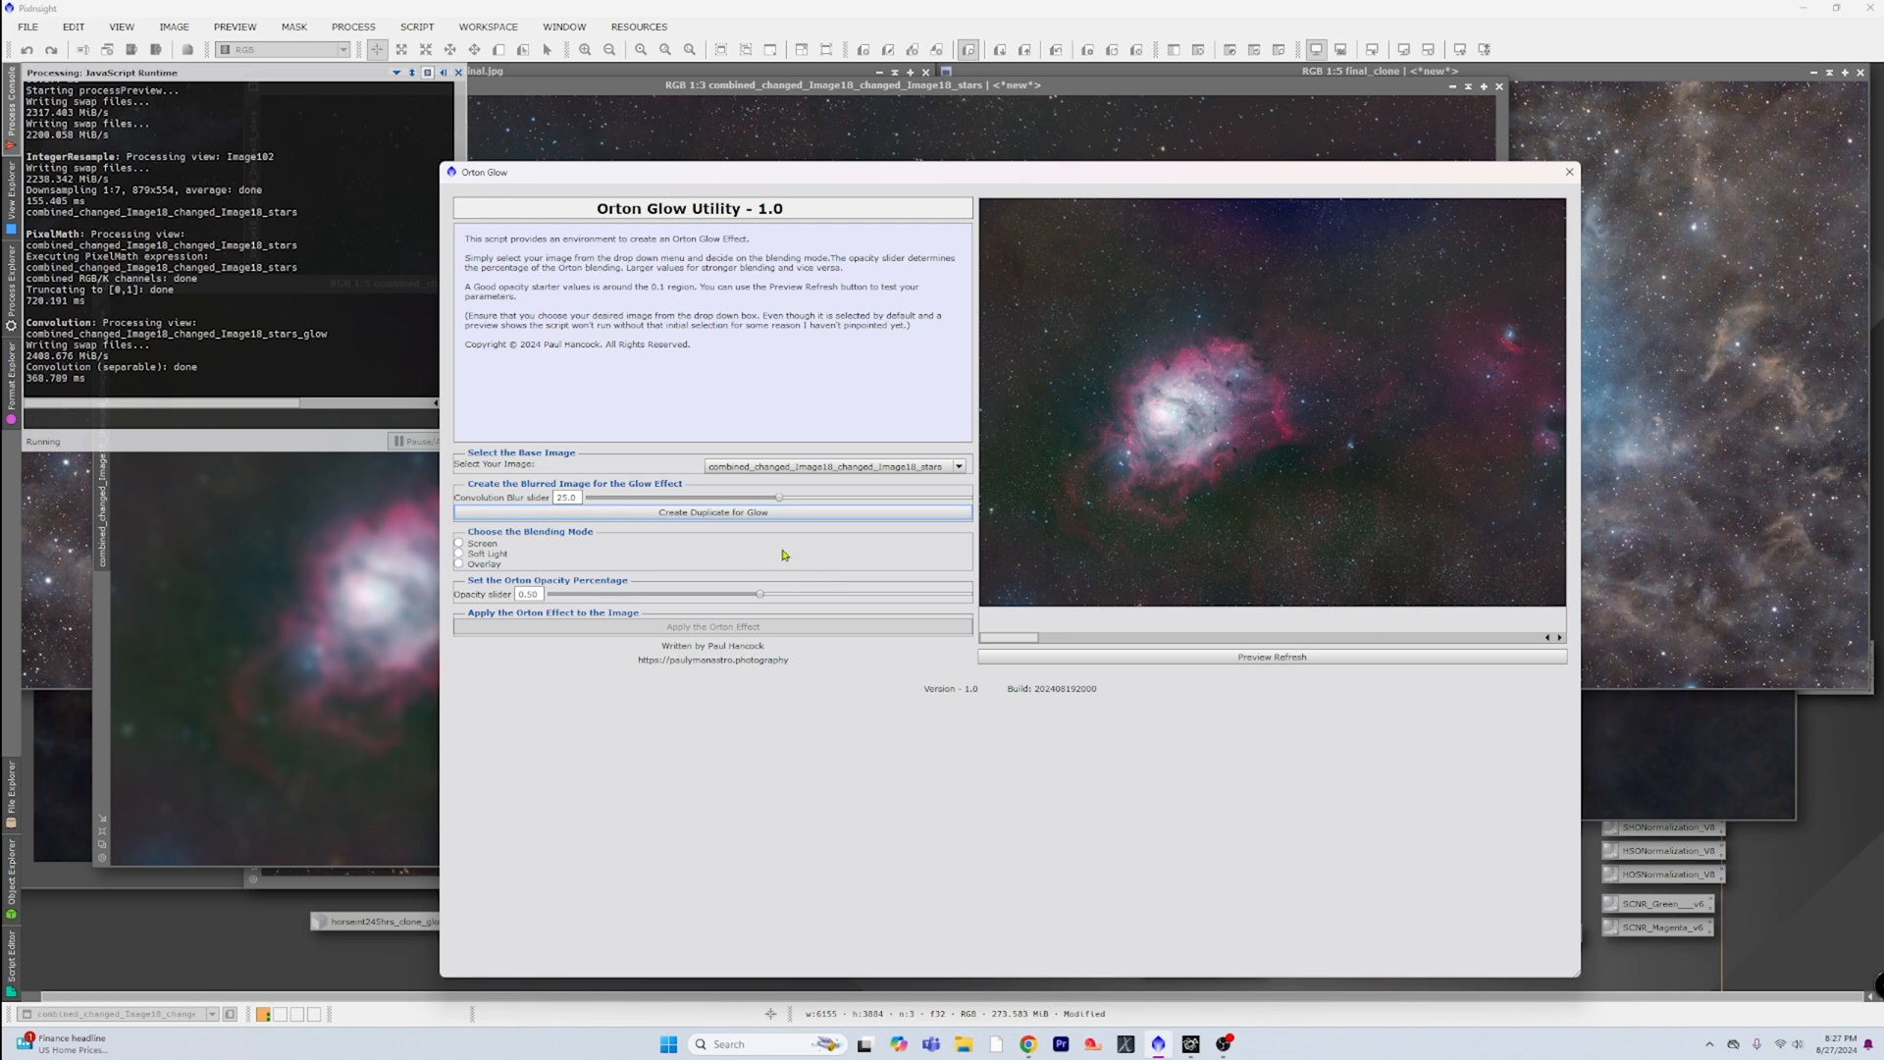
pyautogui.click(459, 544)
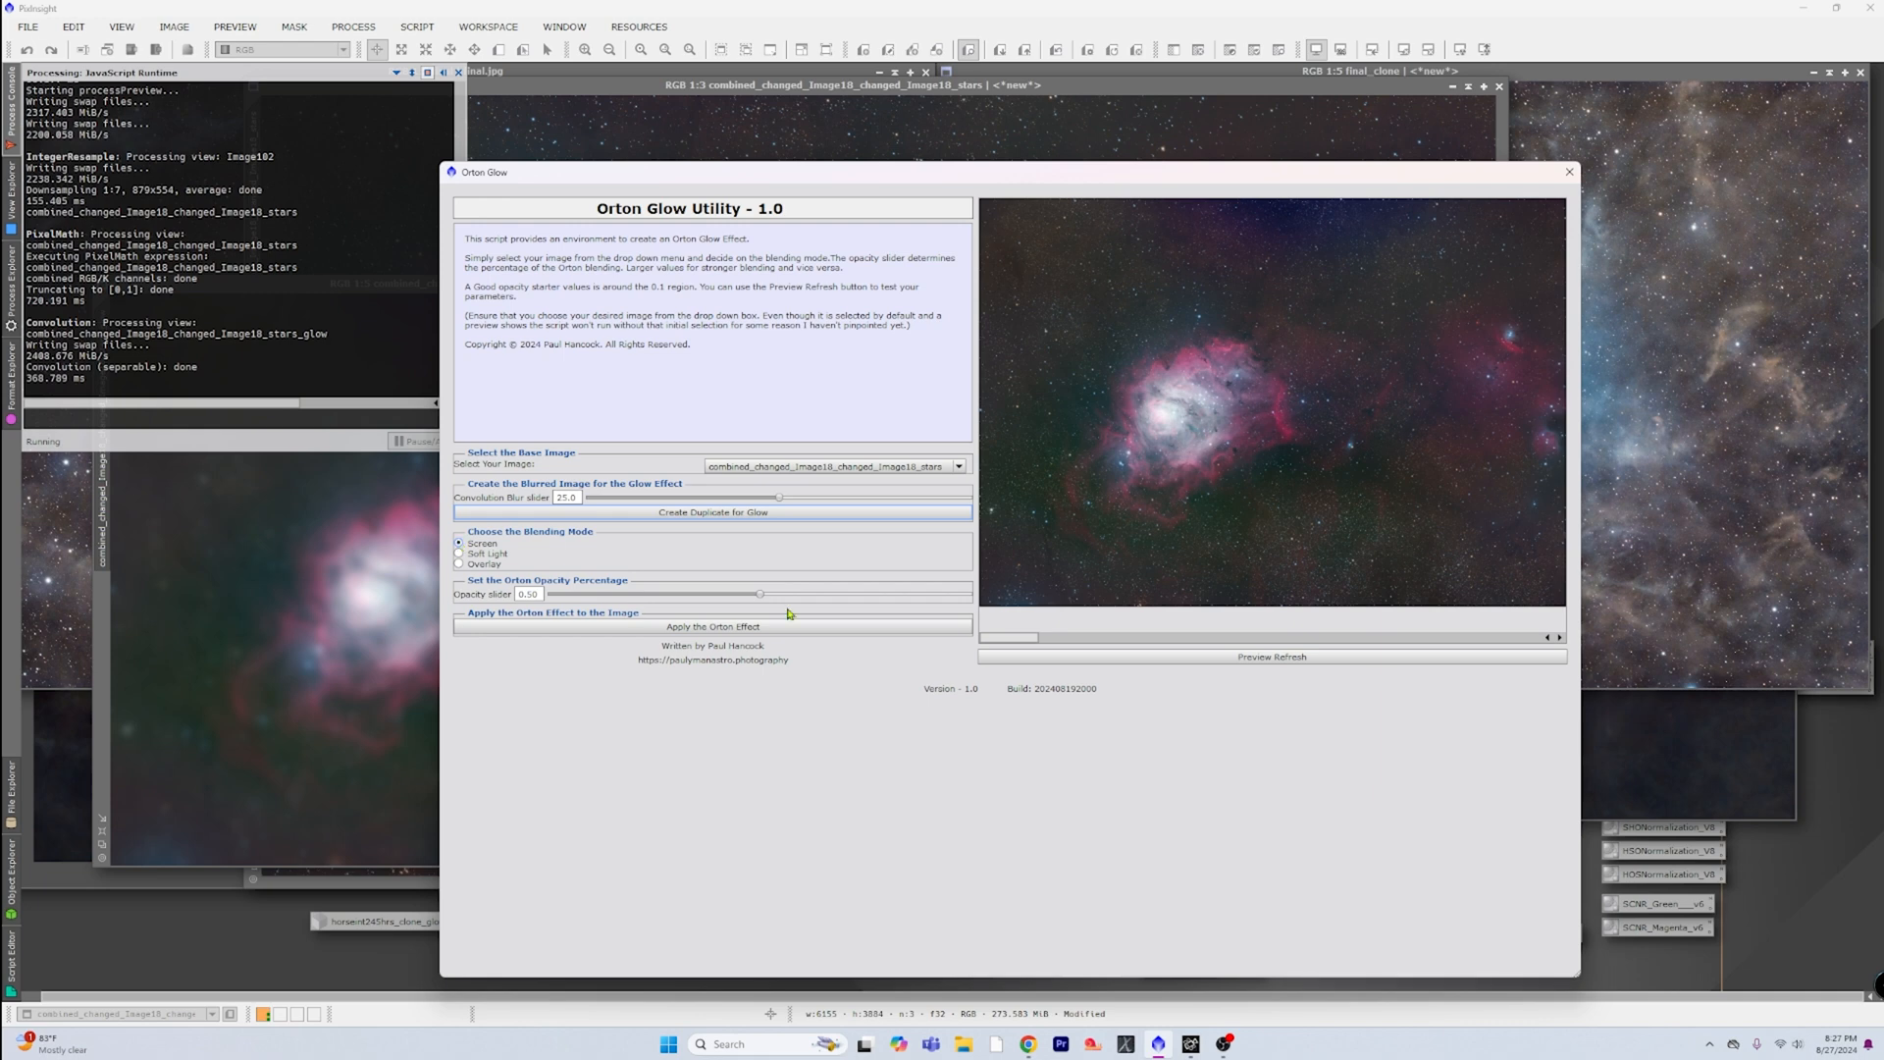
pyautogui.click(1297, 658)
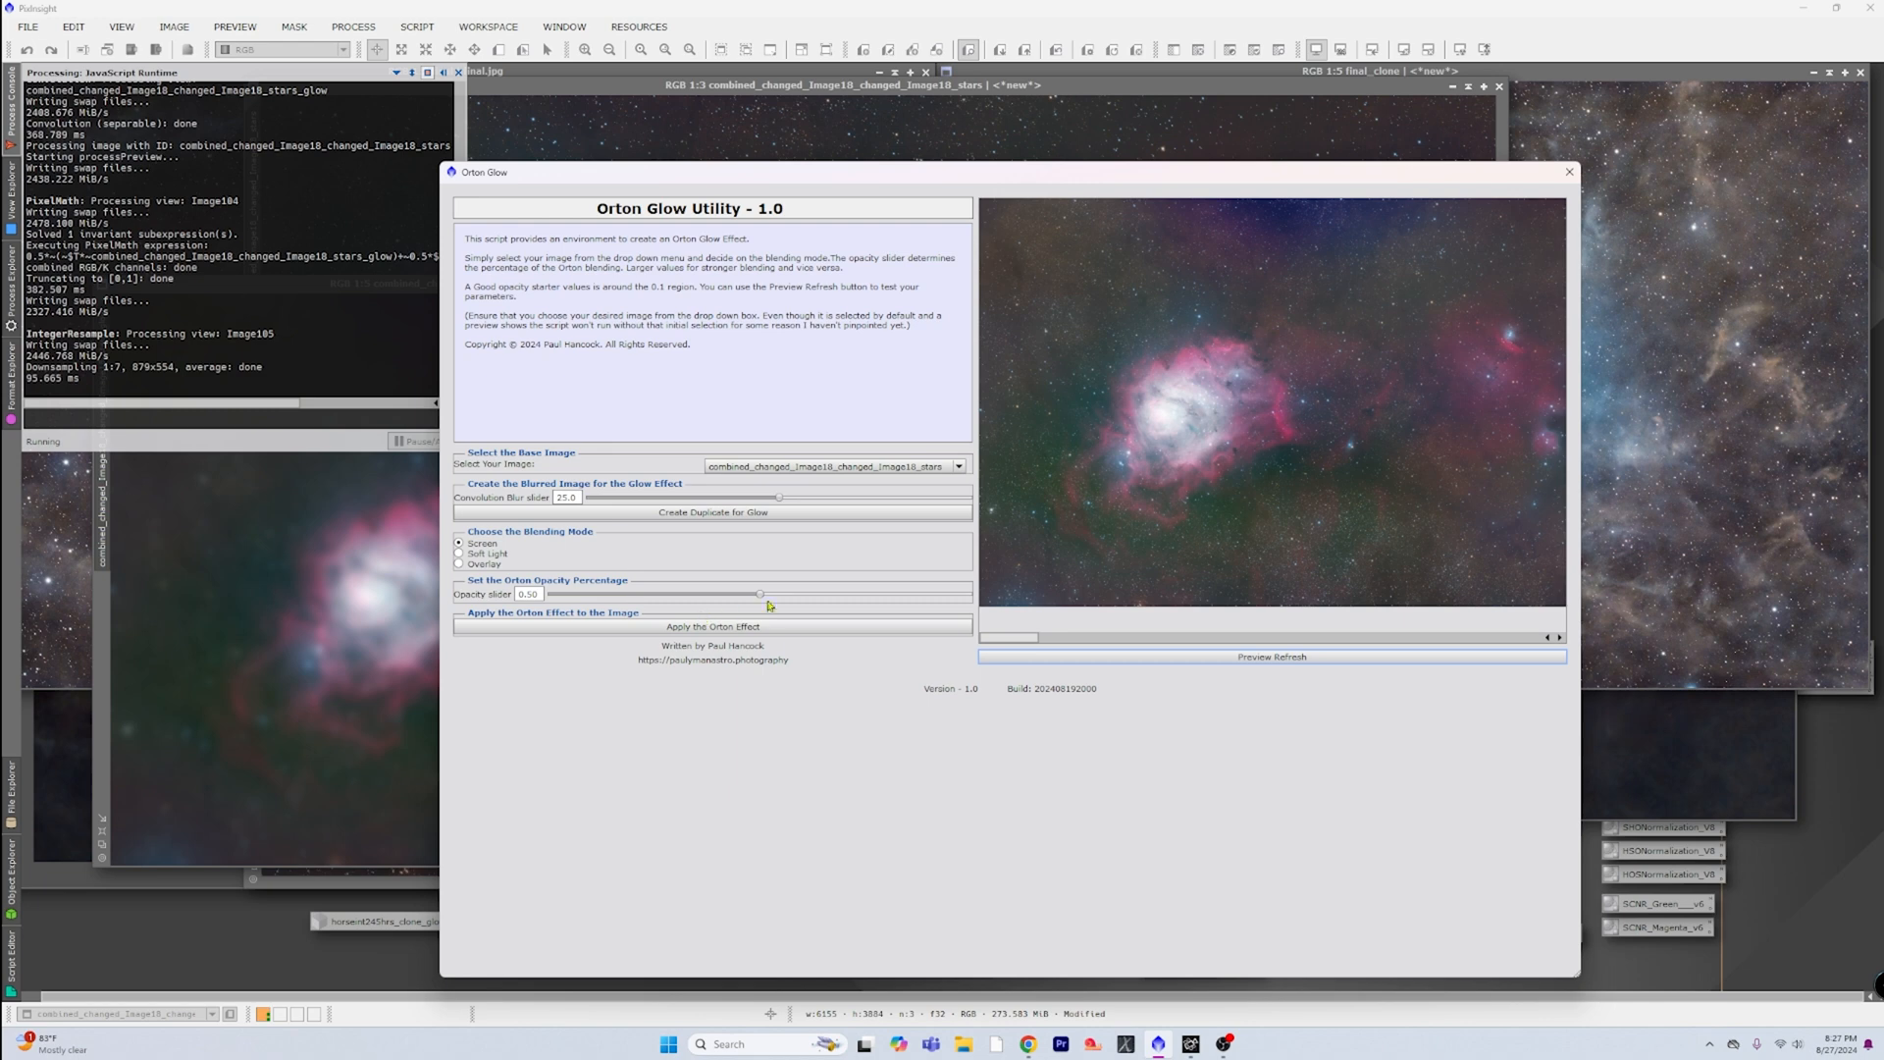
# Step: Preview the Screen glow at opacity 0.10 and again at 1.00
pyautogui.moveTo(762, 597); pyautogui.dragTo(622, 593)
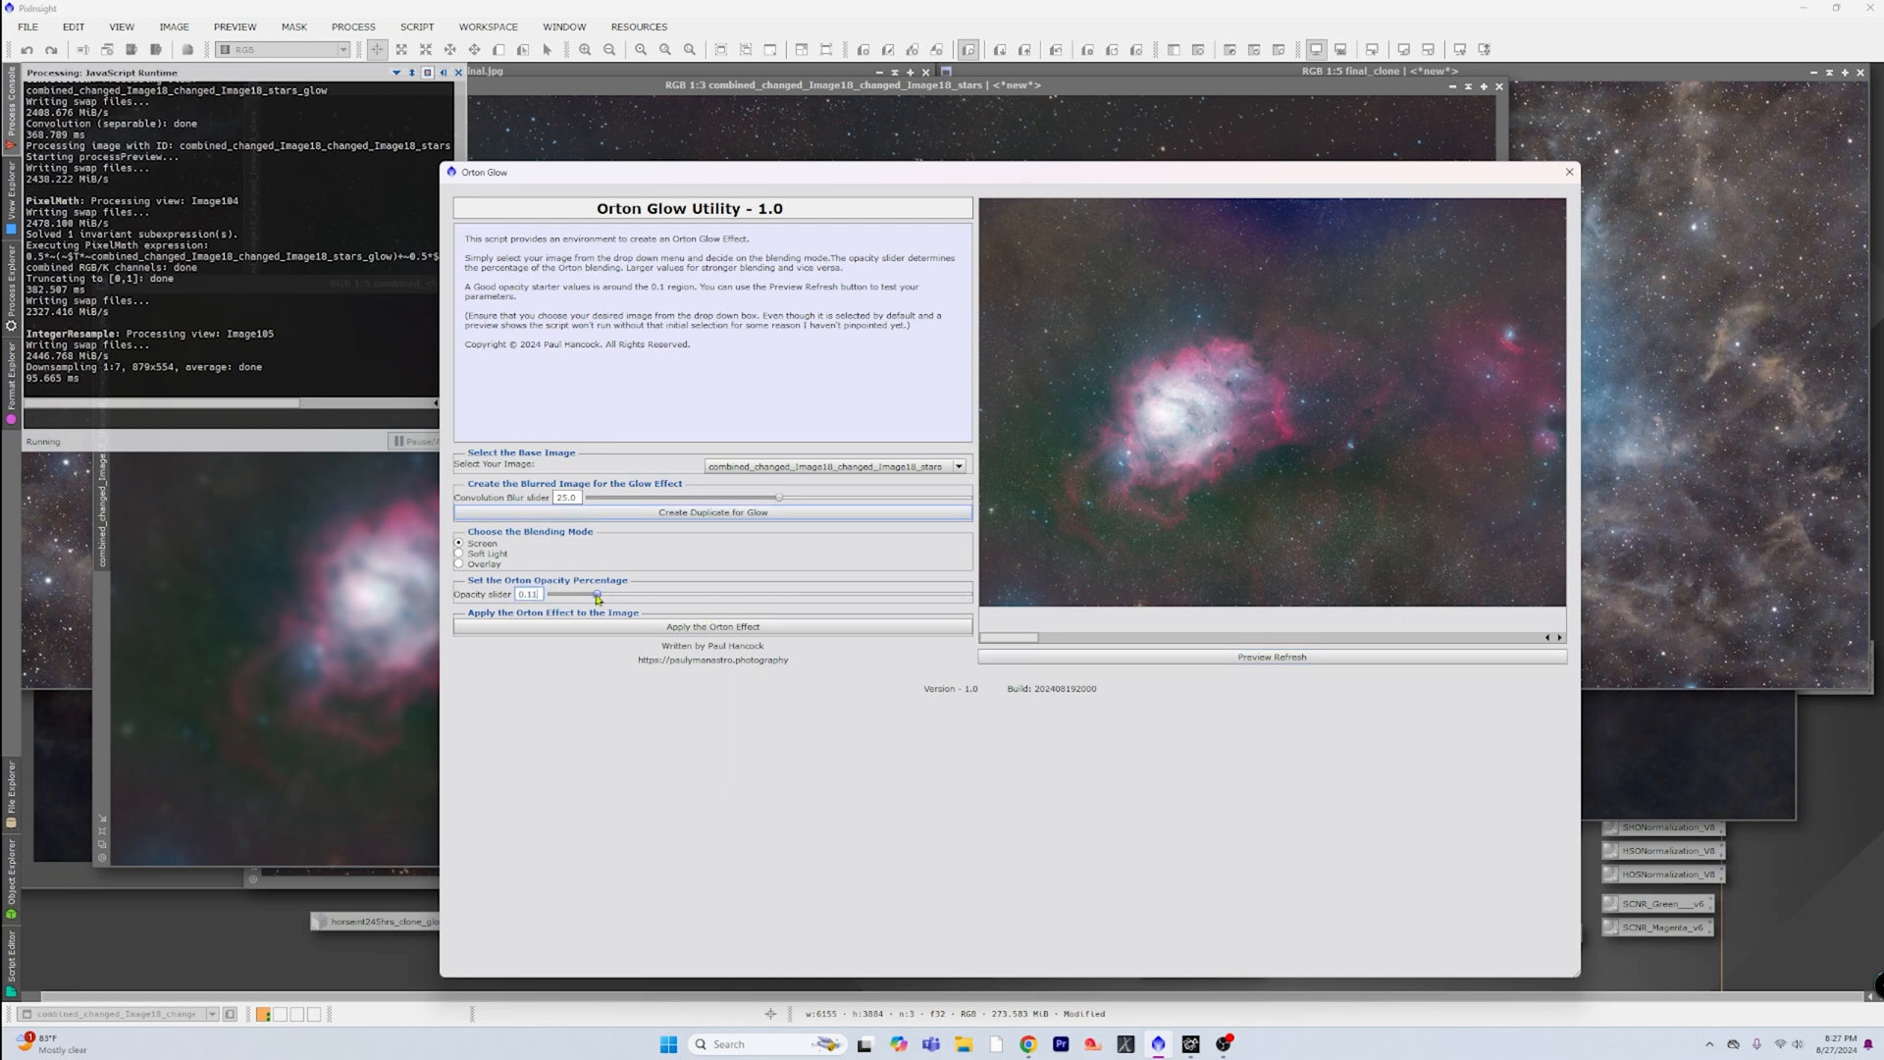
pyautogui.click(1305, 659)
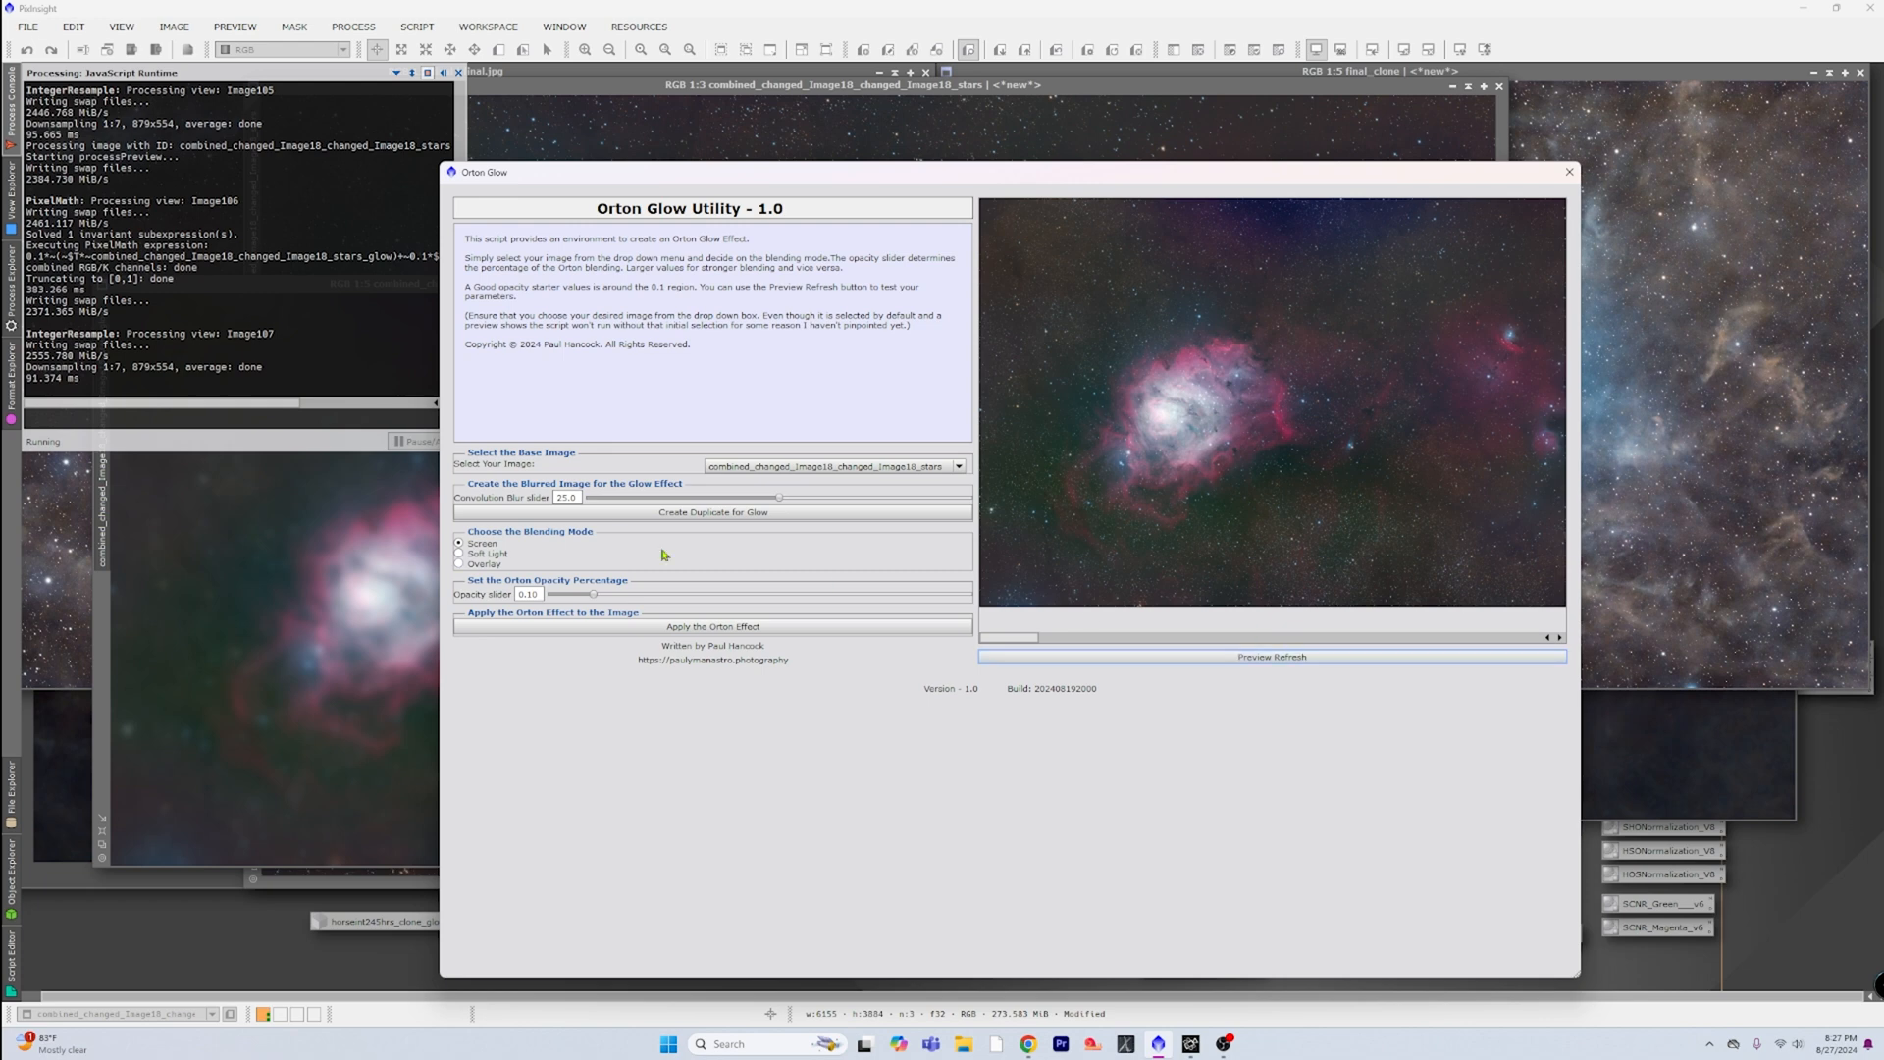
pyautogui.moveTo(596, 597); pyautogui.dragTo(1013, 601)
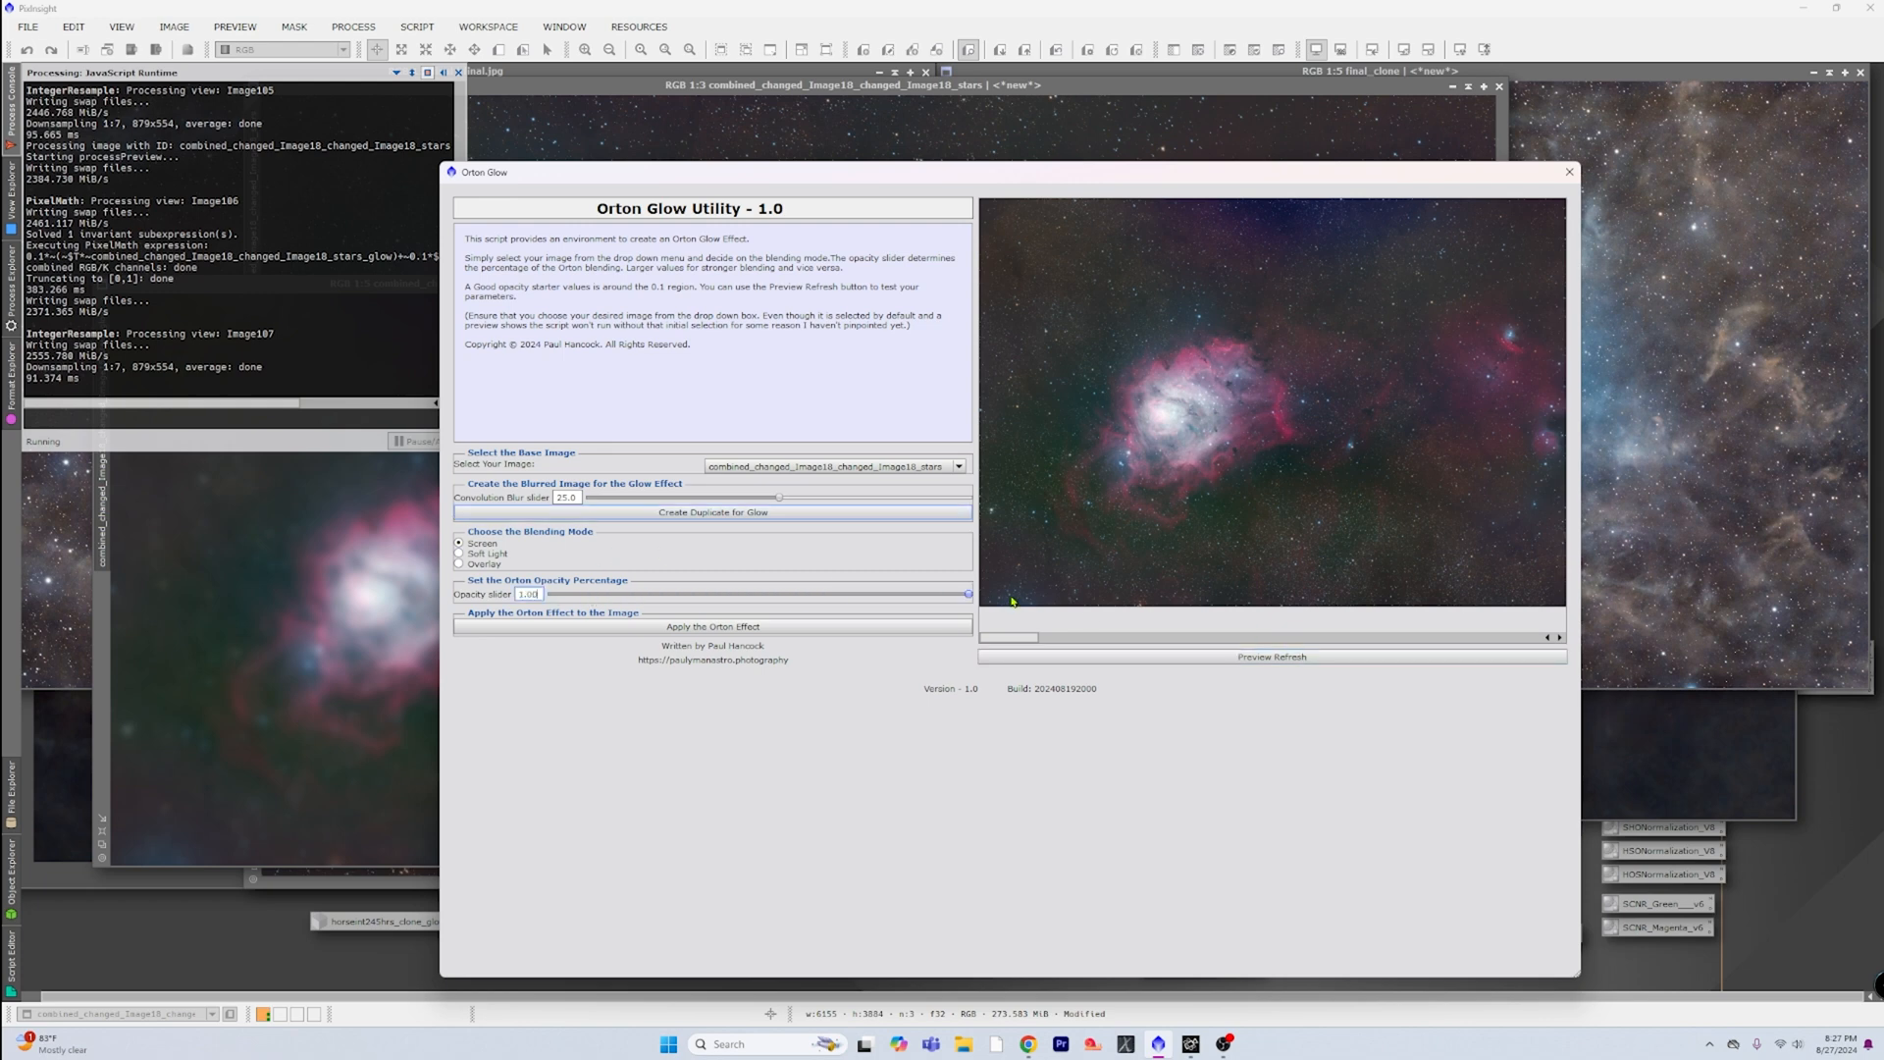
pyautogui.click(1241, 660)
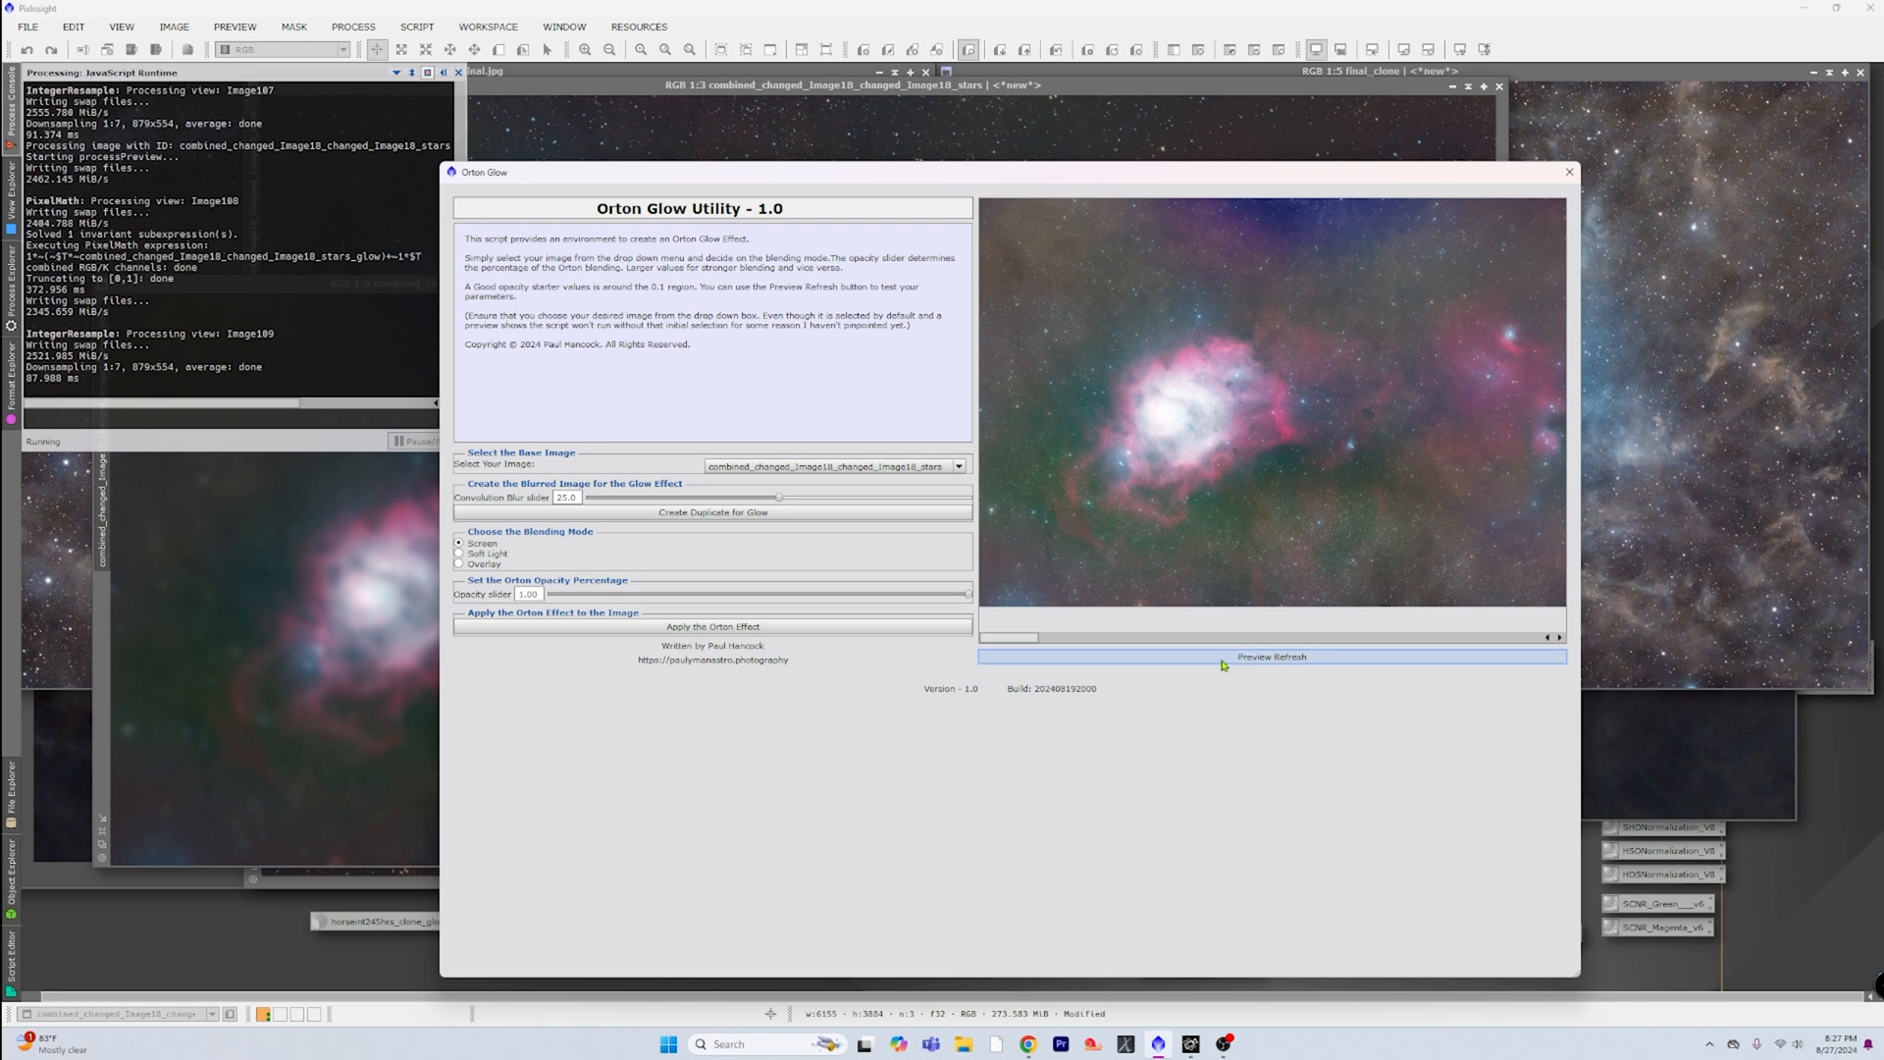
# Step: Close the Orton Glow utility and discard the unsaved blurred glow duplicate
pyautogui.click(734, 626)
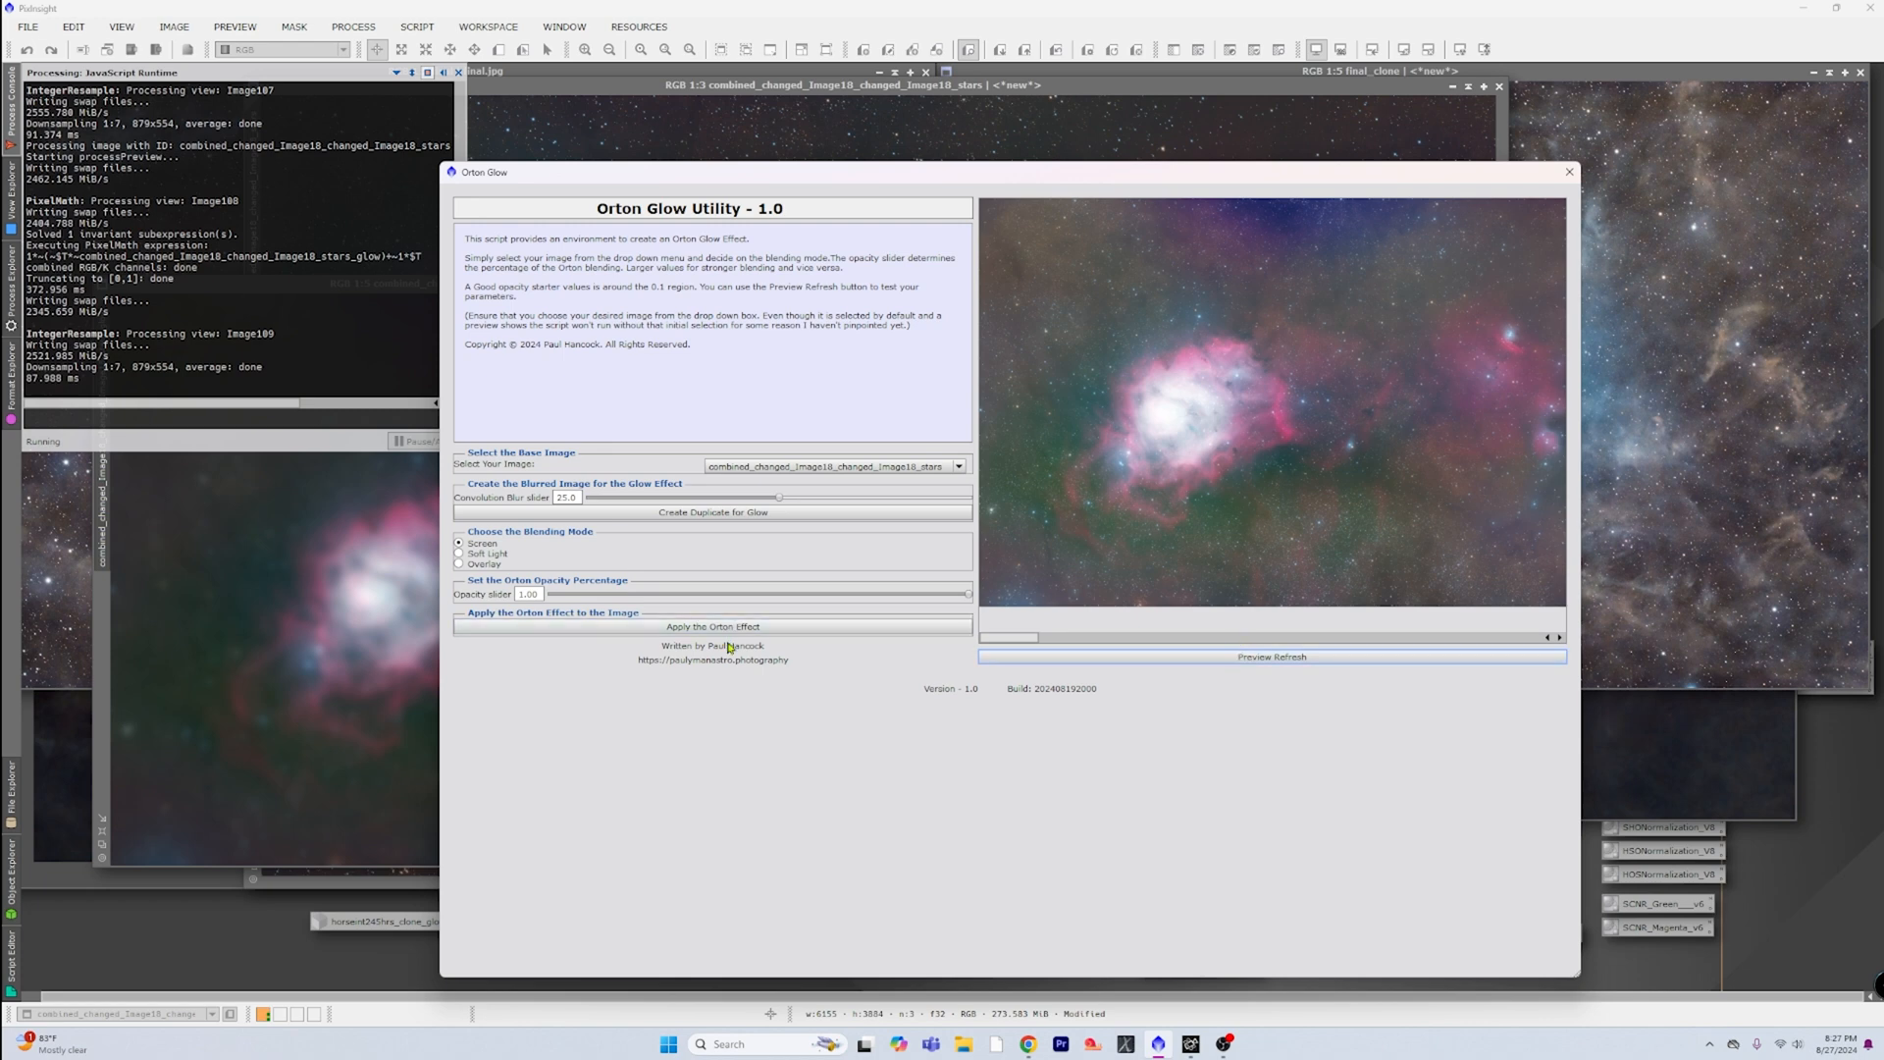
pyautogui.click(1569, 173)
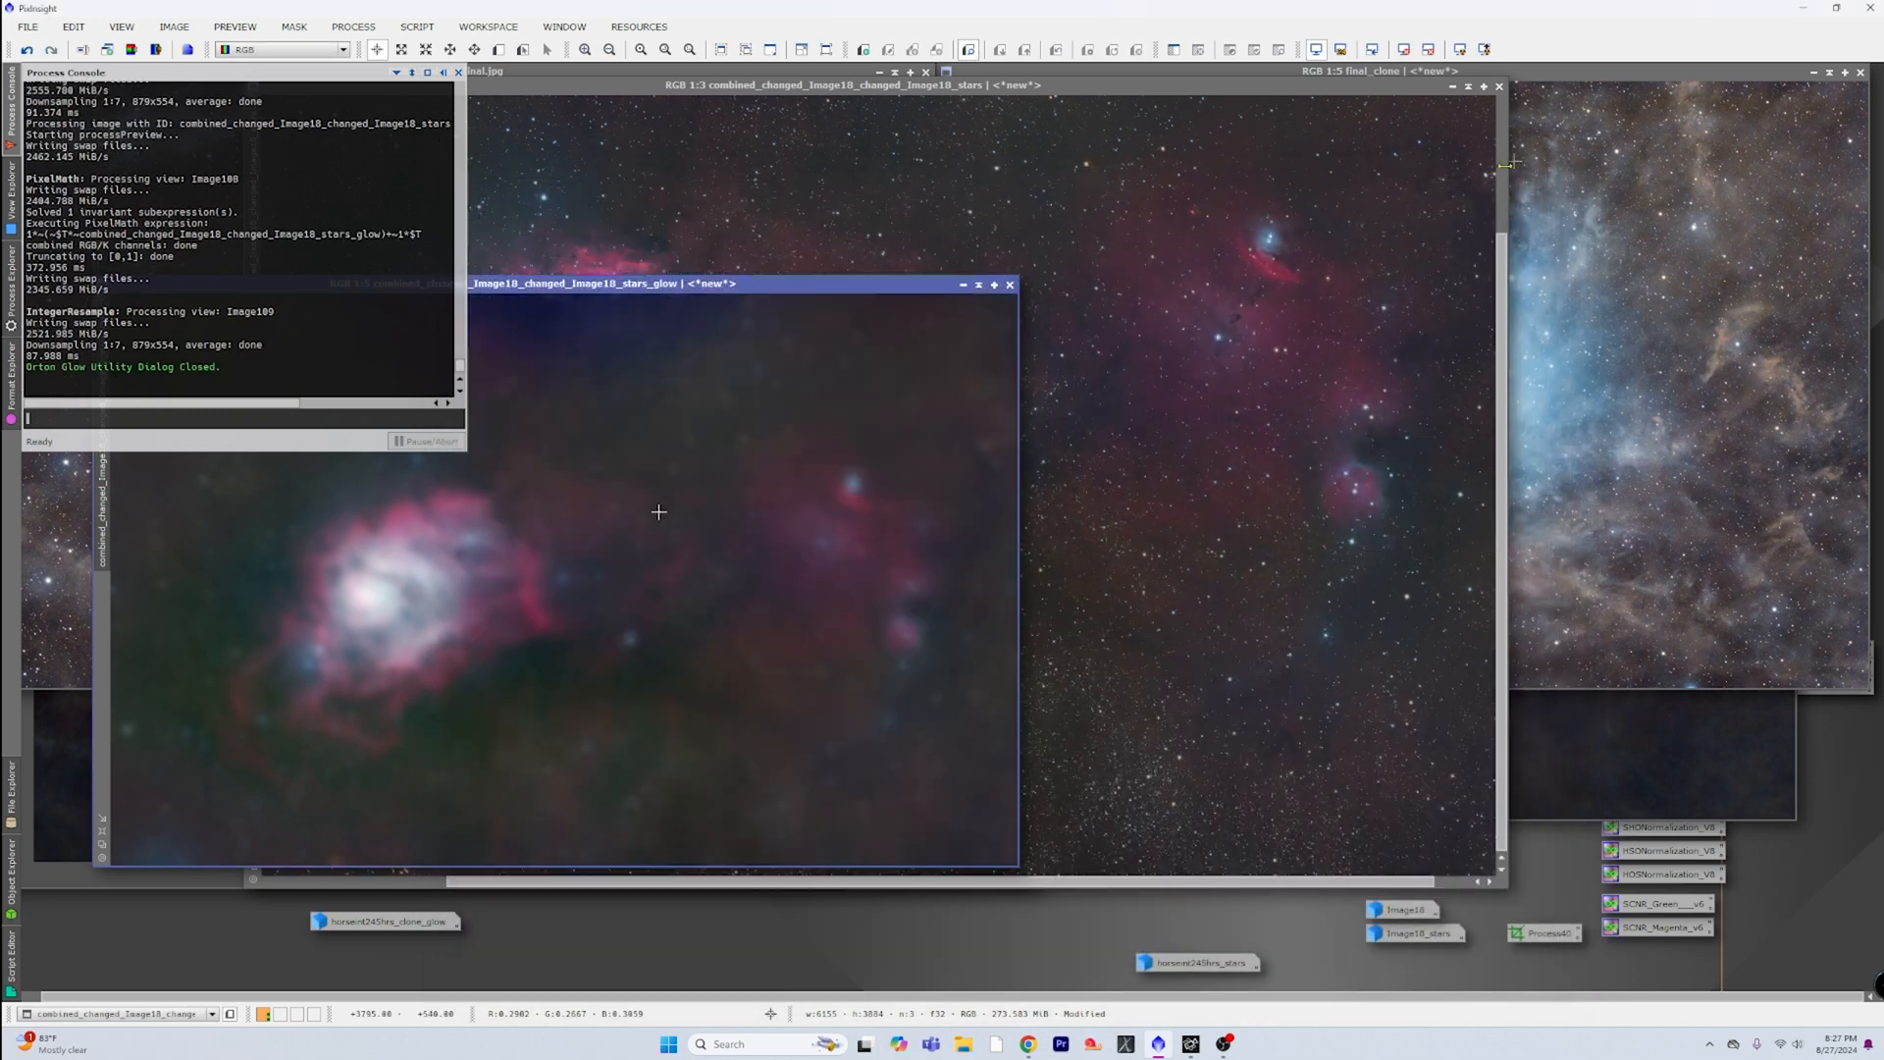
pyautogui.click(1010, 284)
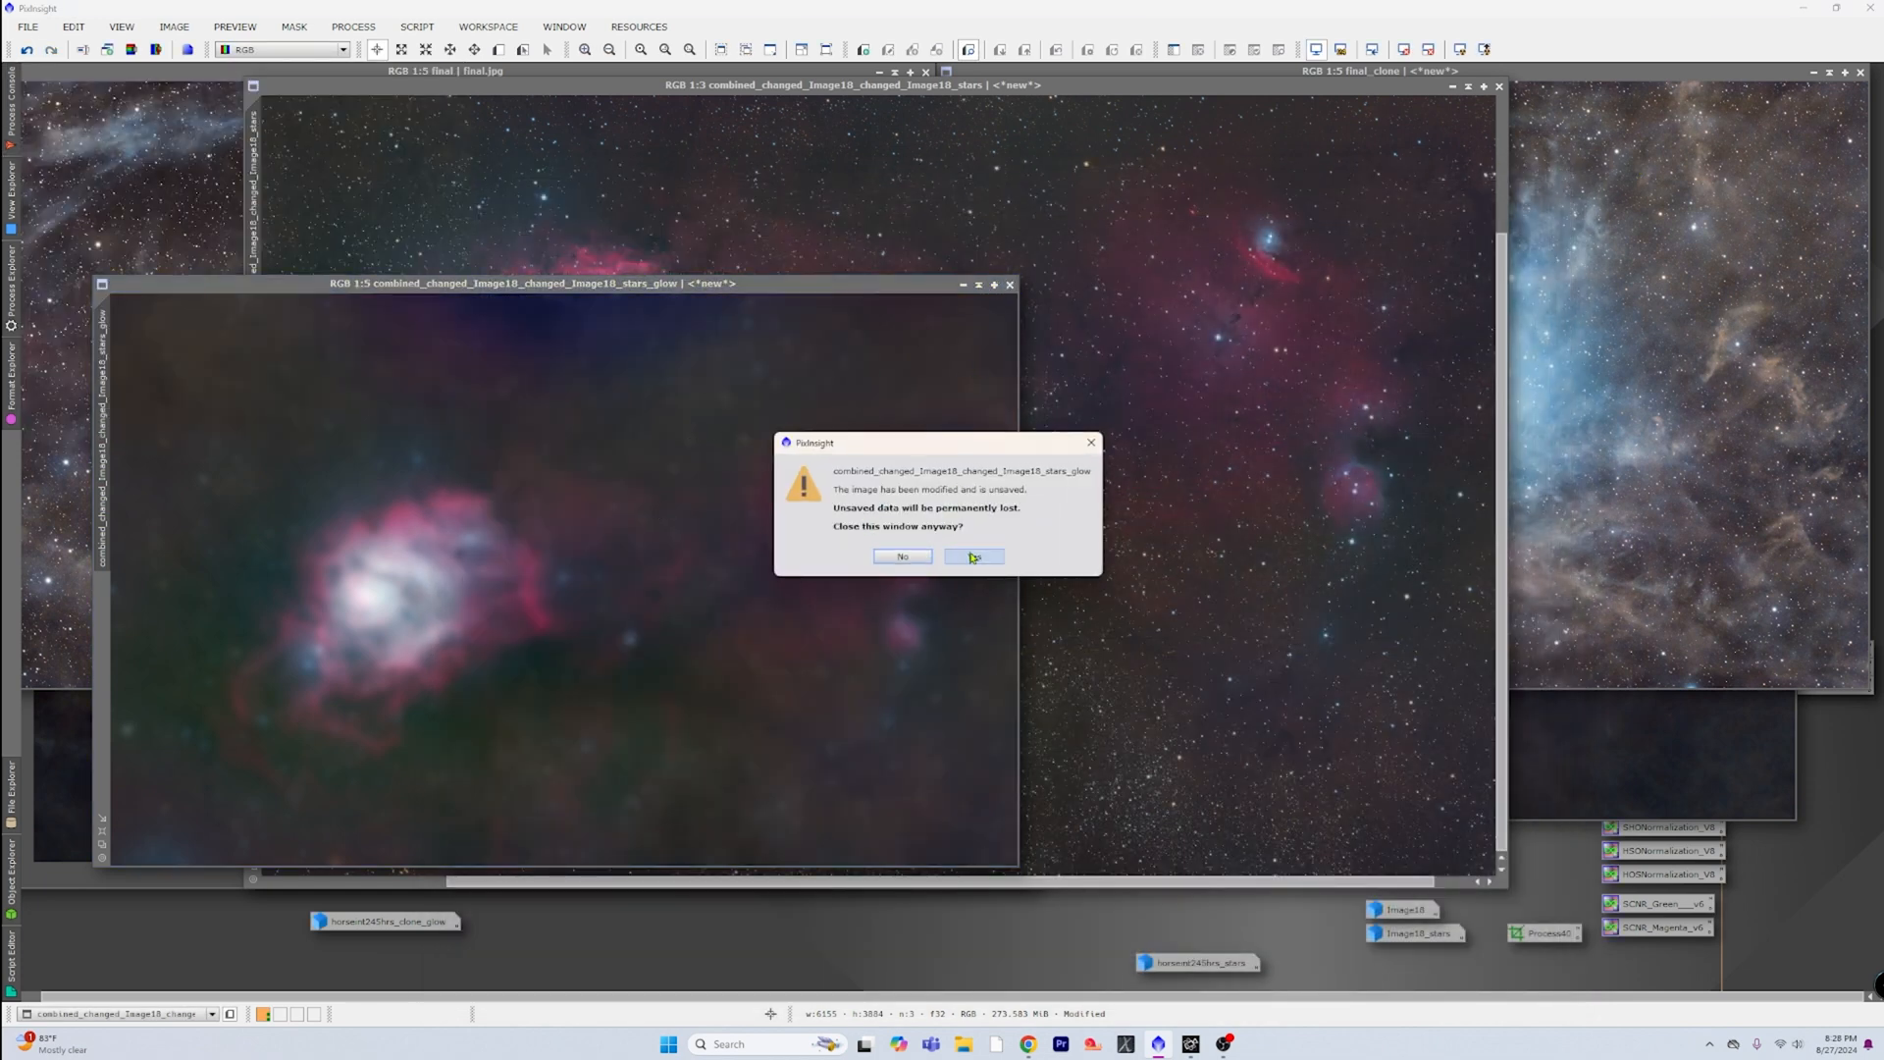
pyautogui.click(972, 558)
# Step: Place horseint245hrs and horseint245hrs_clone side by side and compare the Horsehead region in both
pyautogui.click(113, 763)
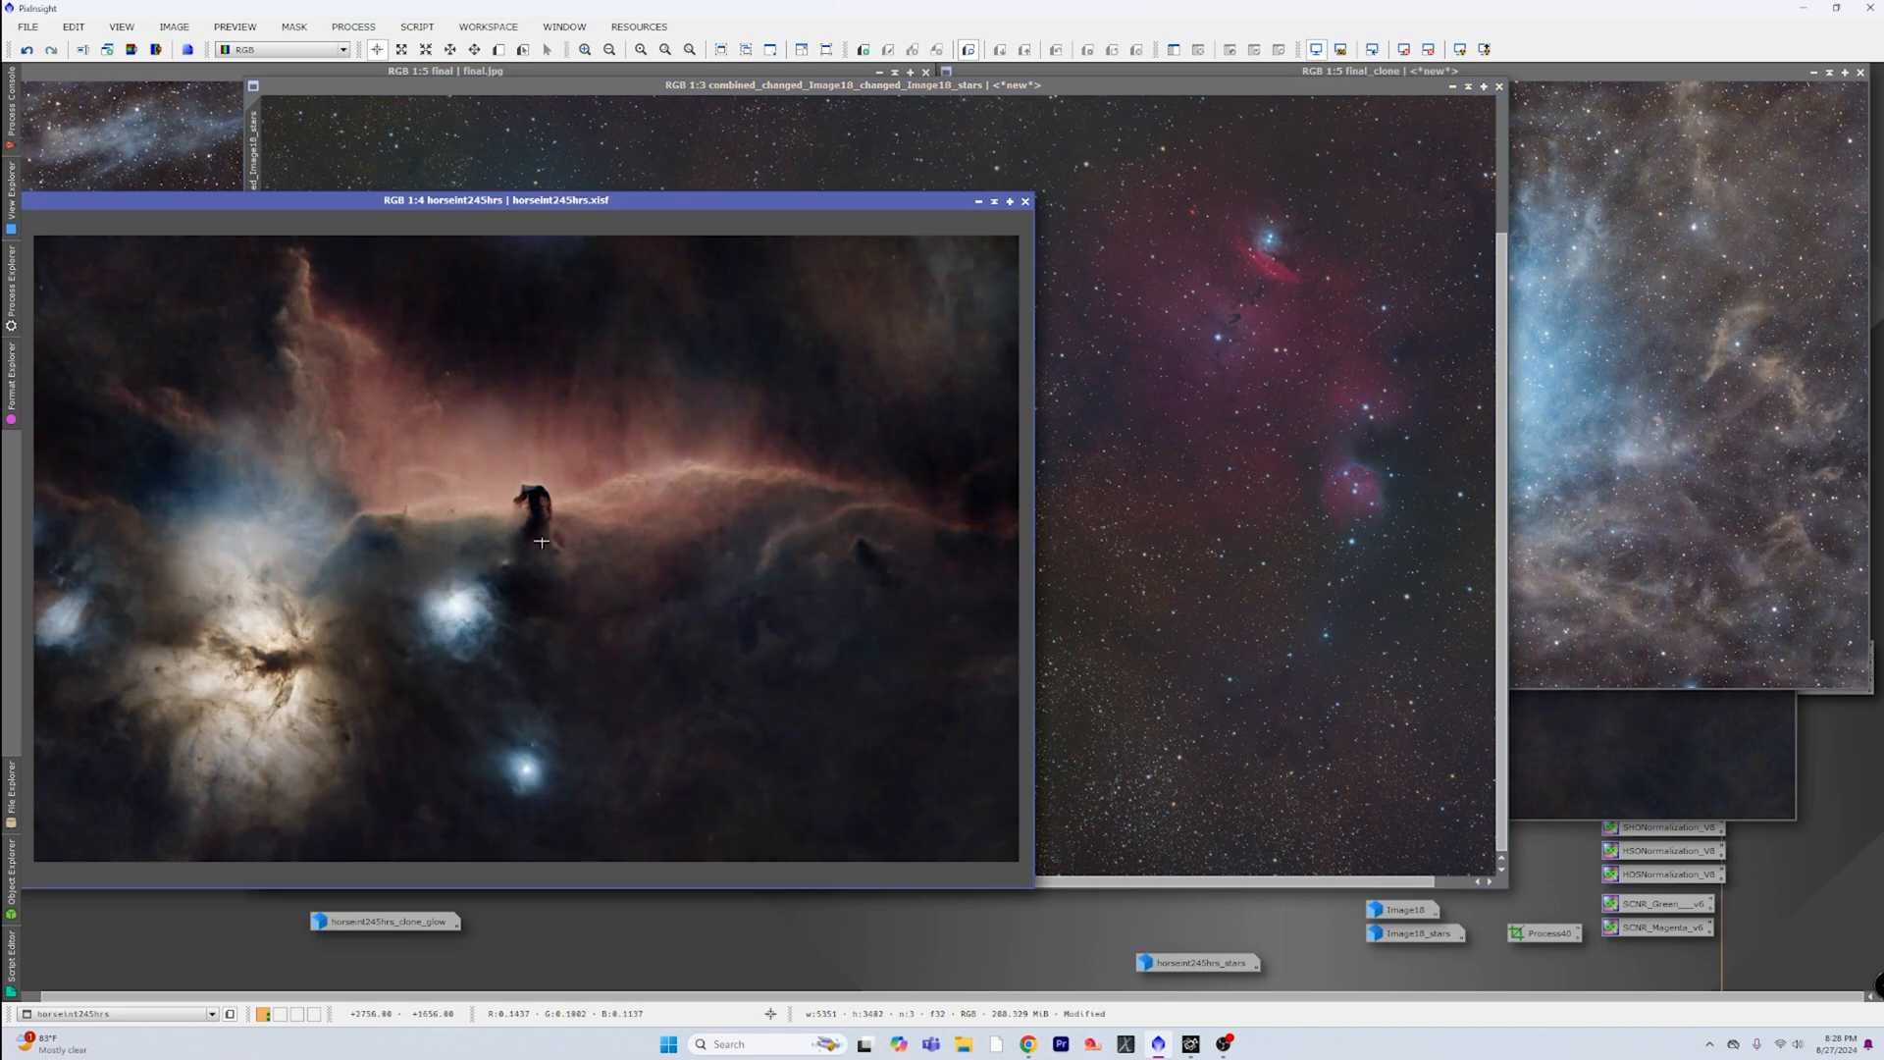
pyautogui.click(1605, 783)
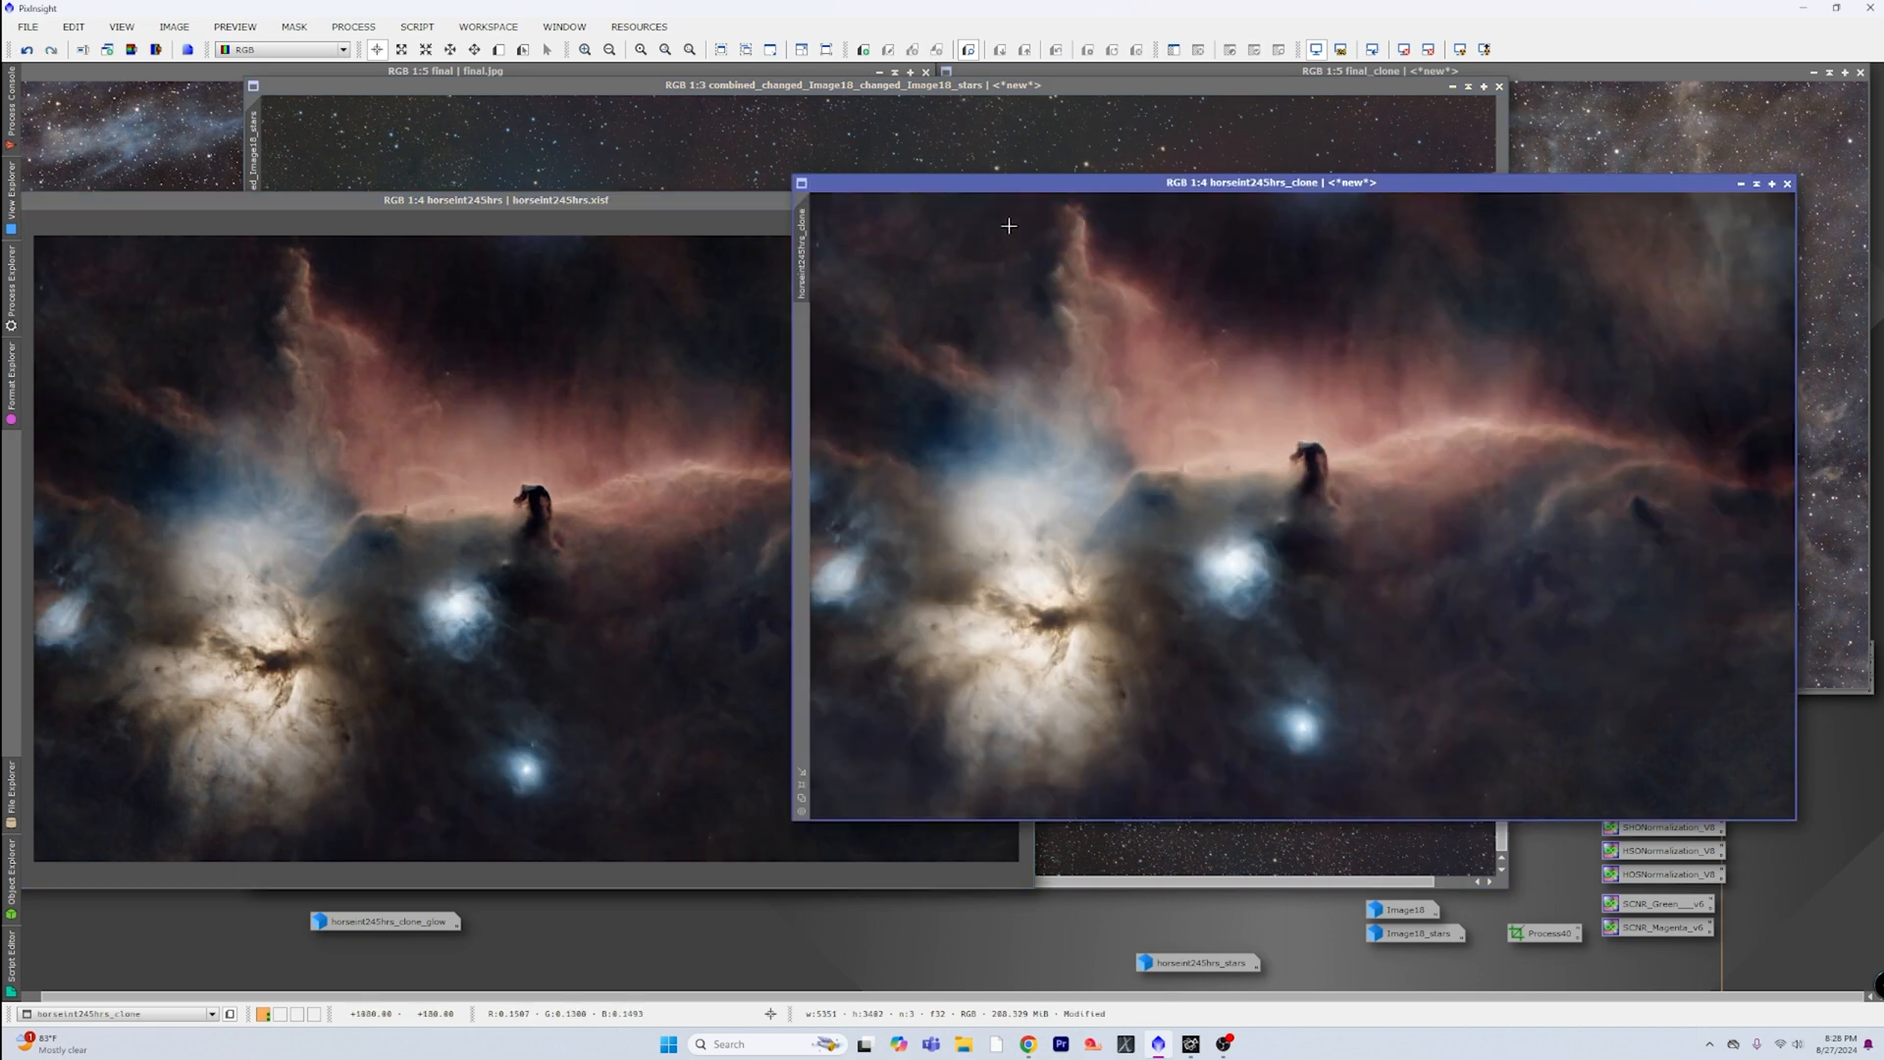
pyautogui.moveTo(1029, 186); pyautogui.dragTo(1121, 204)
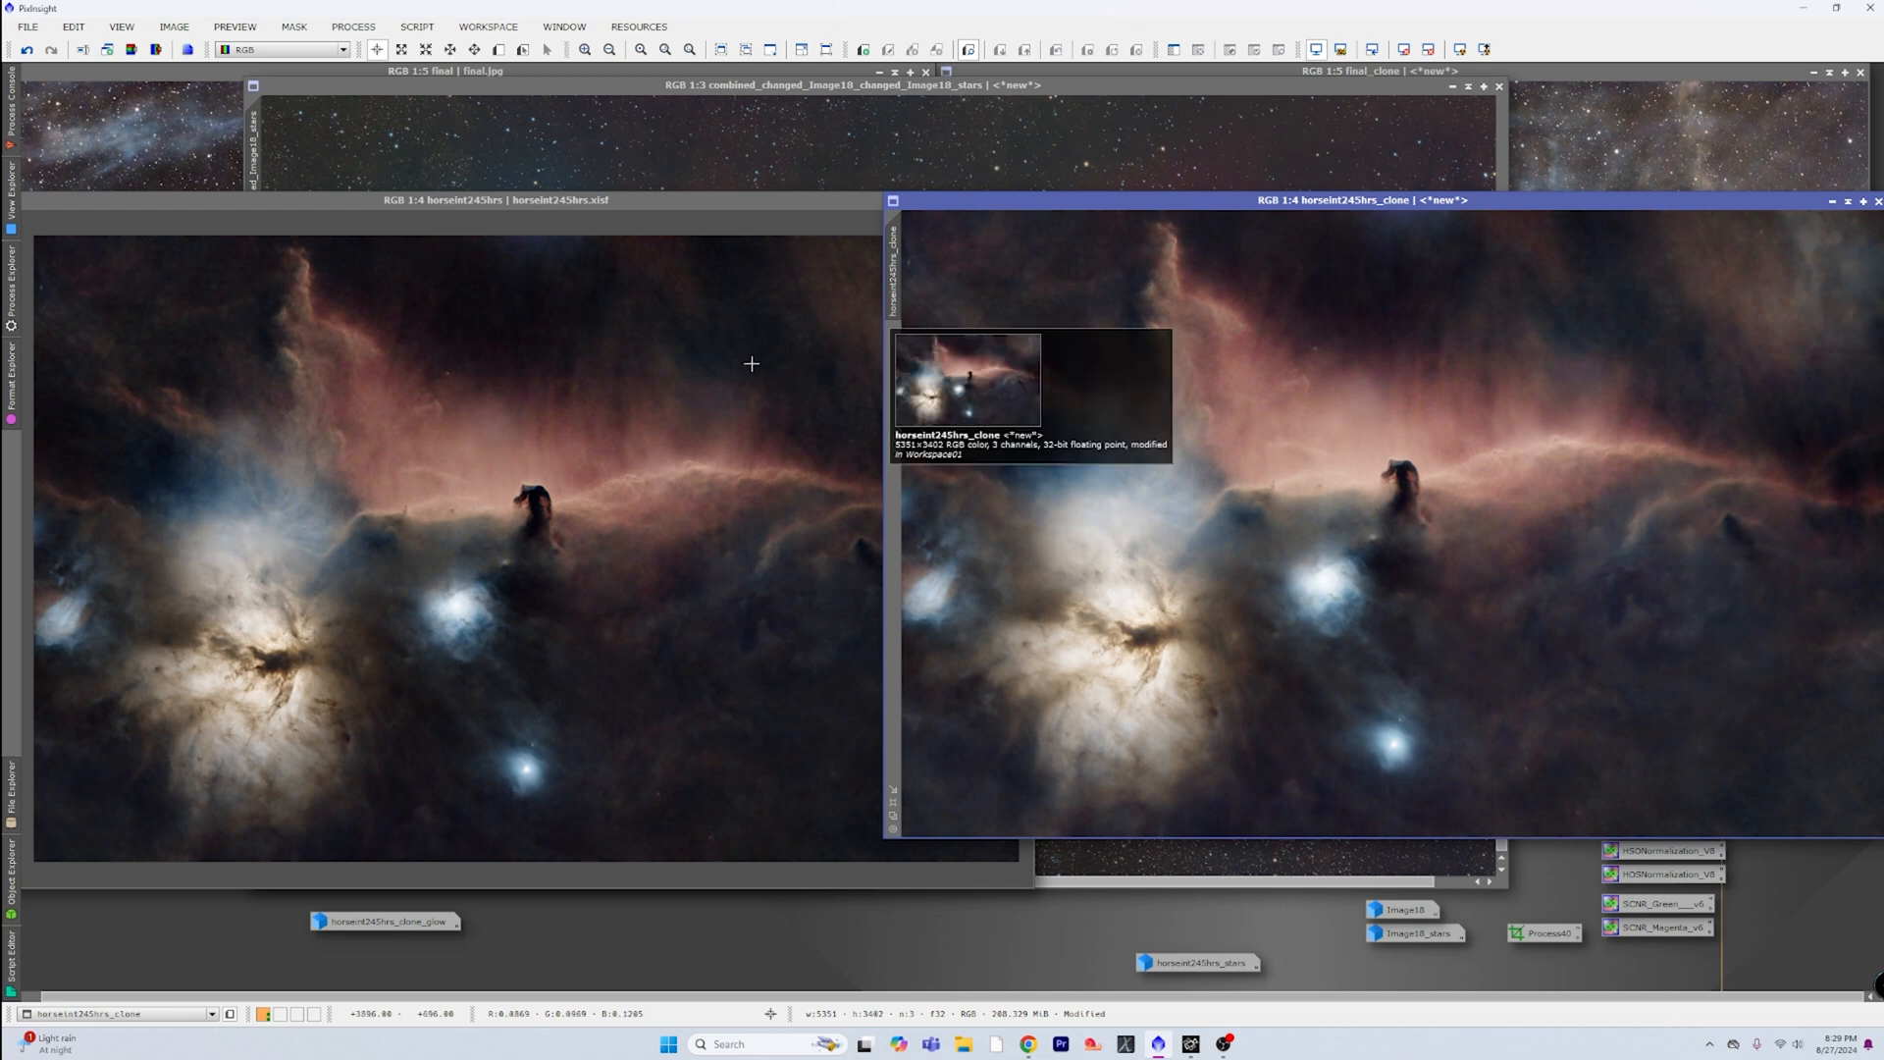
pyautogui.click(701, 475)
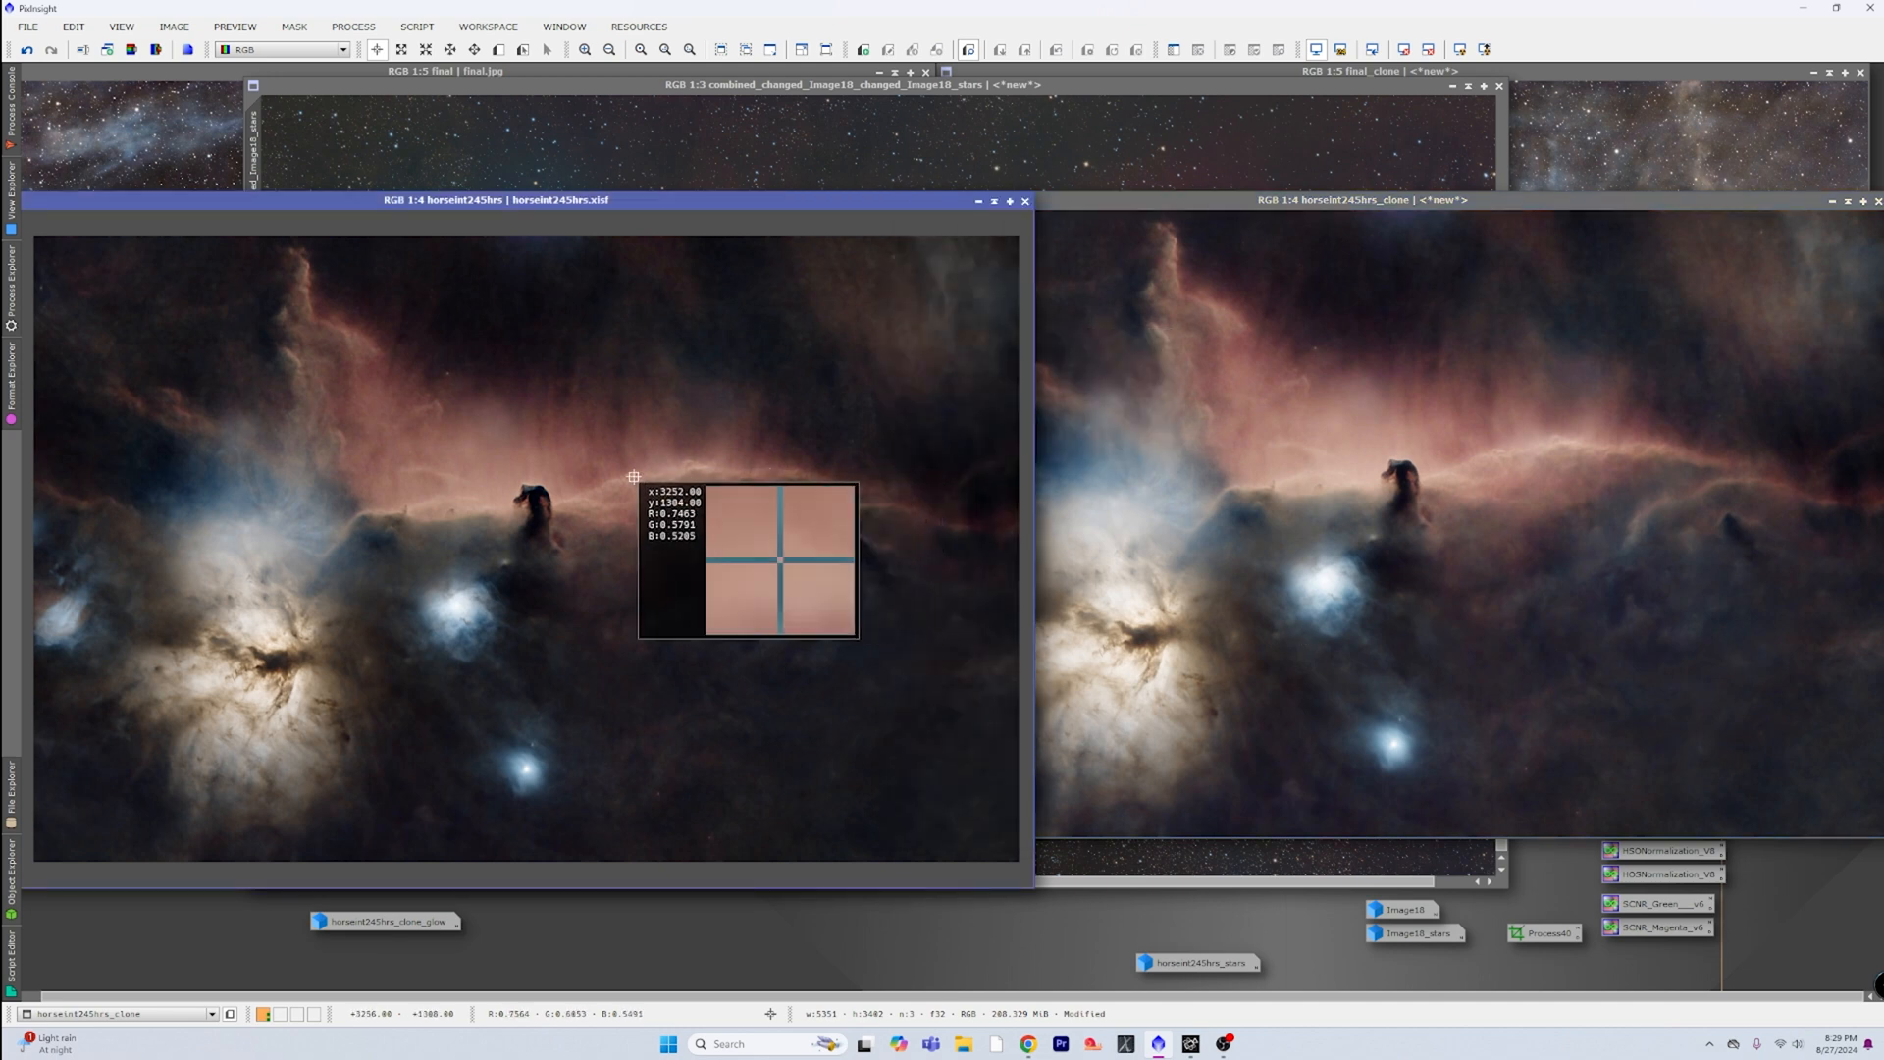
pyautogui.moveTo(533, 518); pyautogui.dragTo(822, 483)
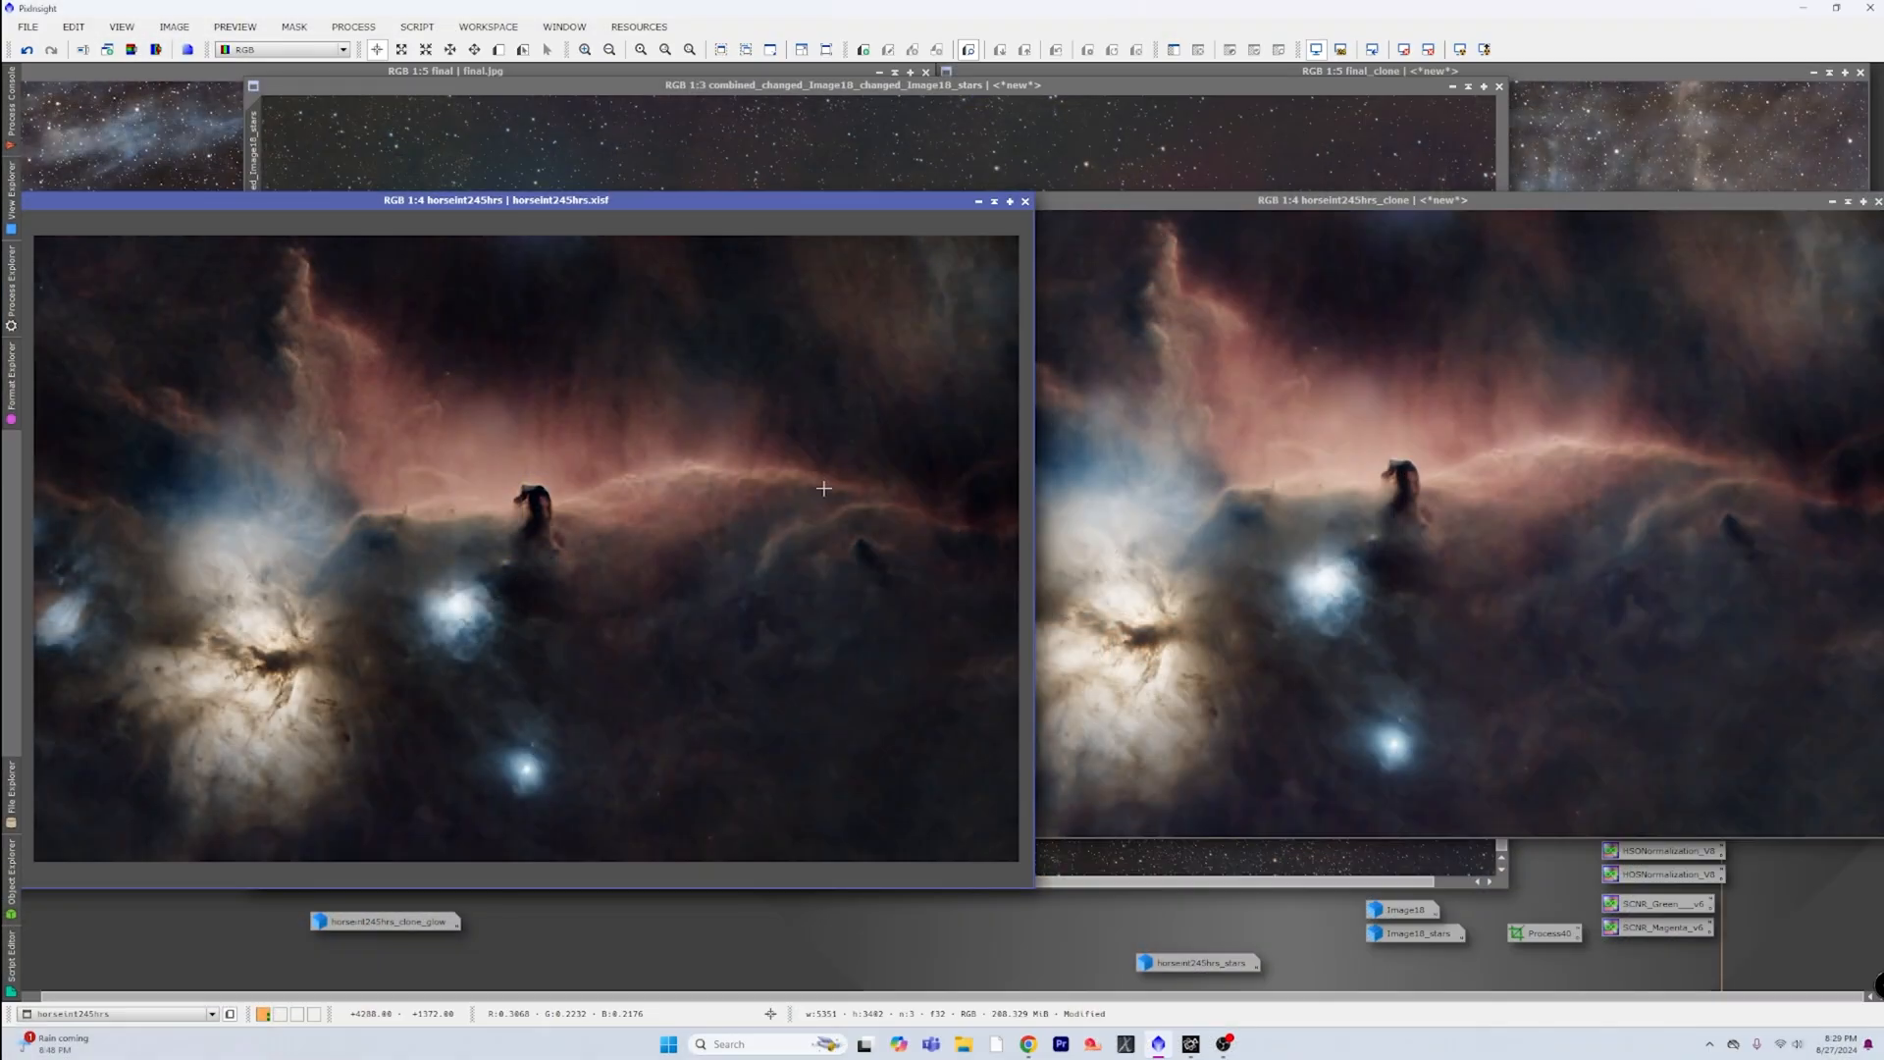
# Step: Bring the pink nebula image forward and clear the clones behind it, discarding horseint245hrs_clone and minimising final_clone
pyautogui.click(979, 91)
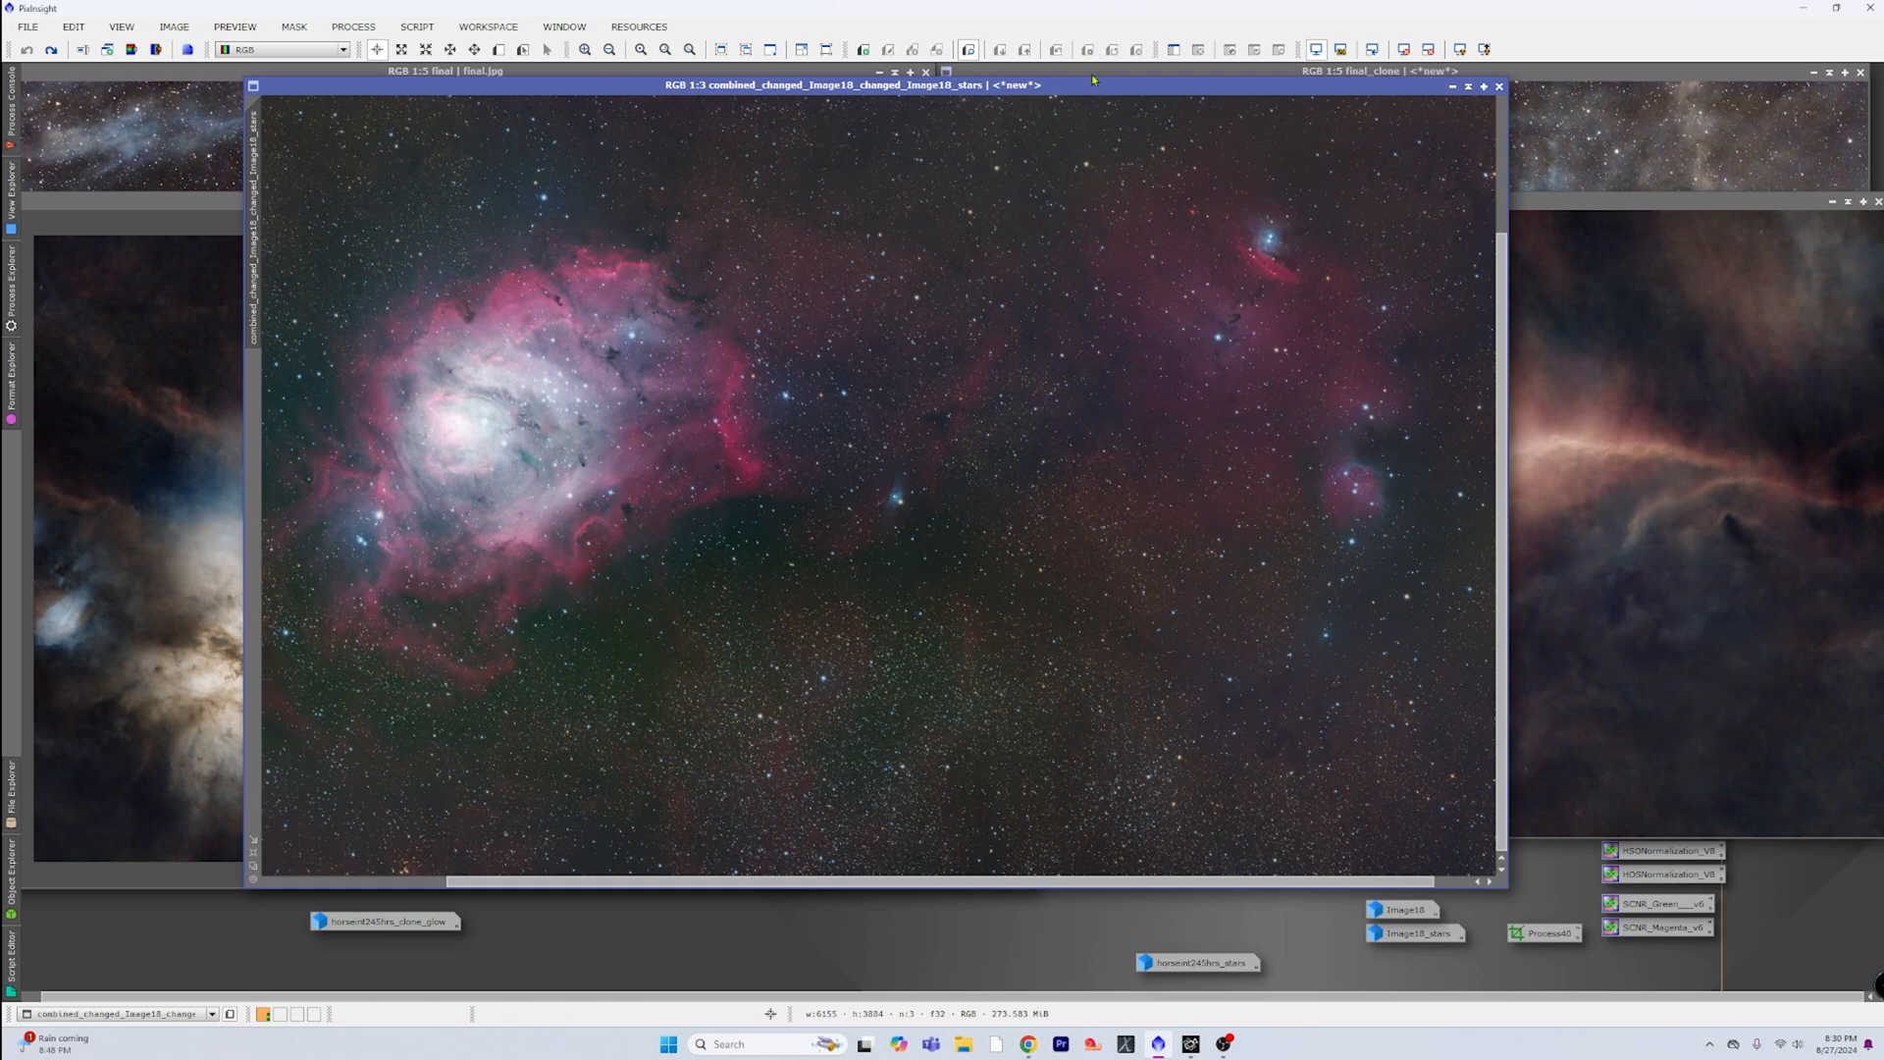
pyautogui.moveTo(1086, 91); pyautogui.dragTo(998, 112)
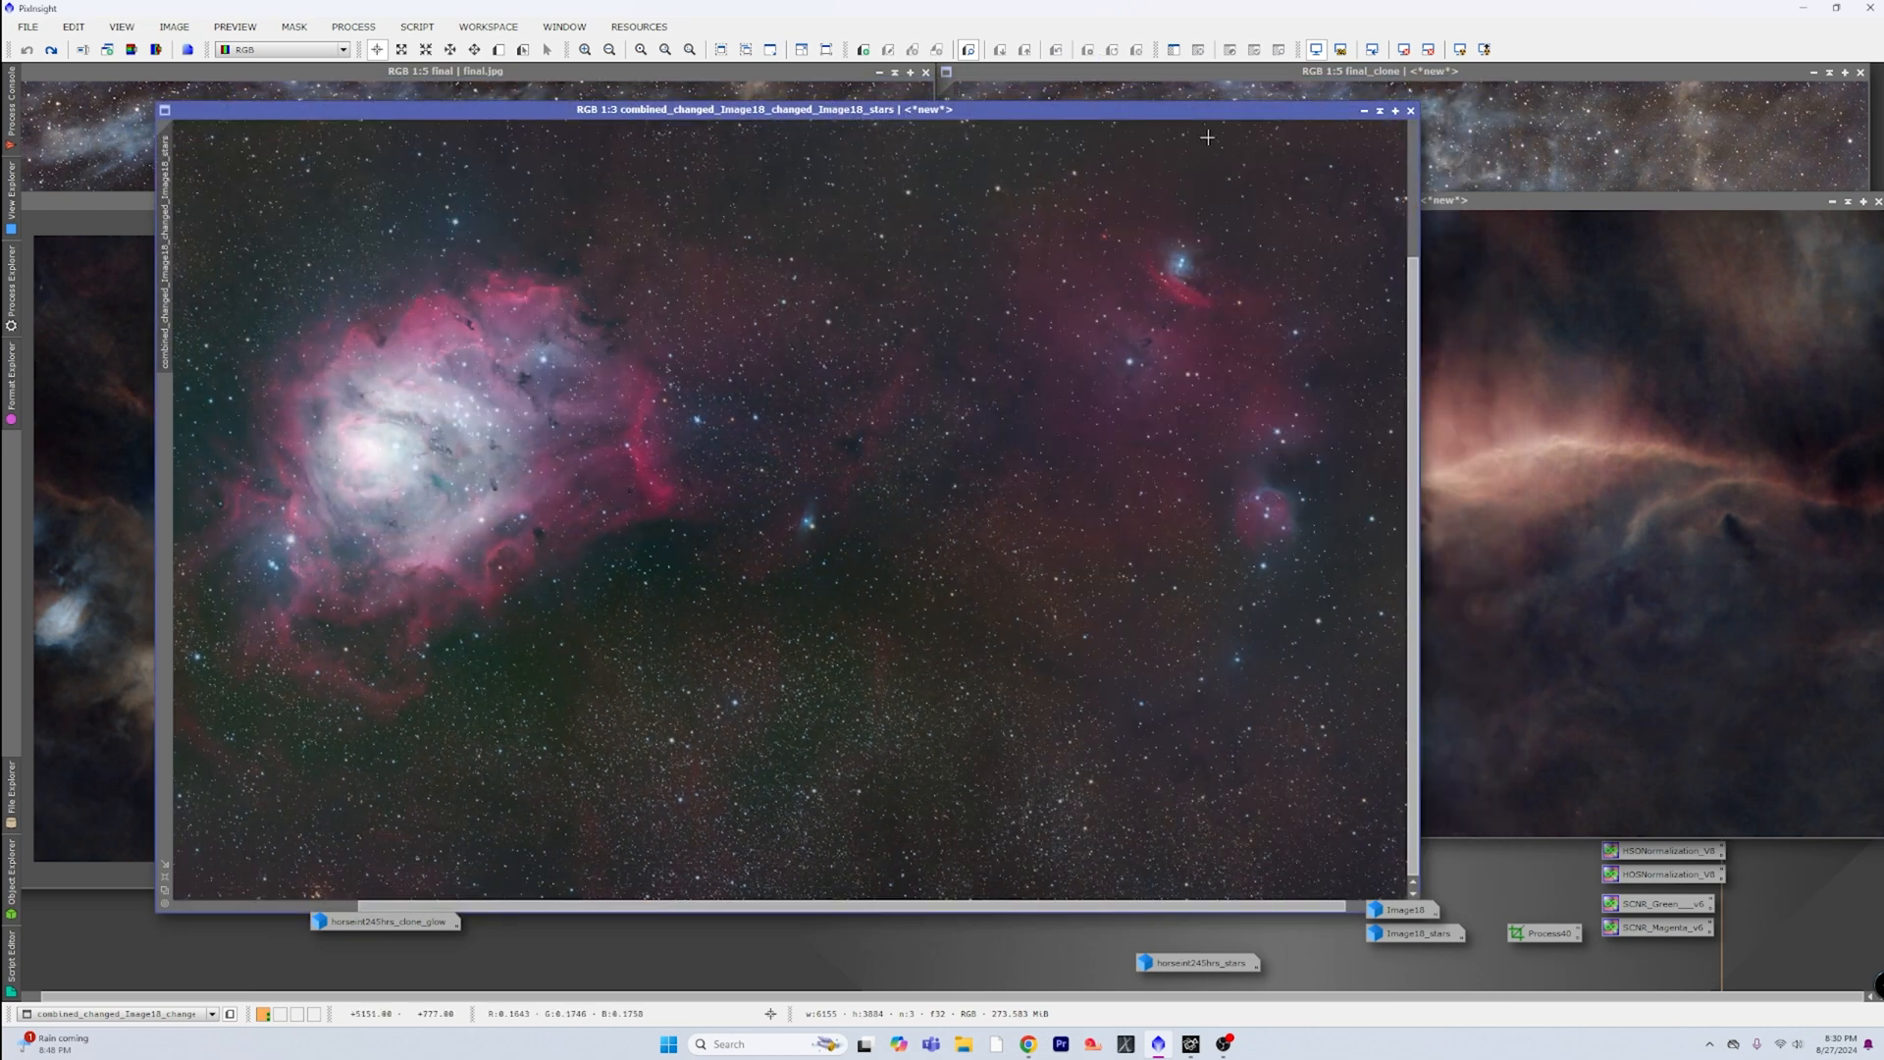
pyautogui.click(1876, 202)
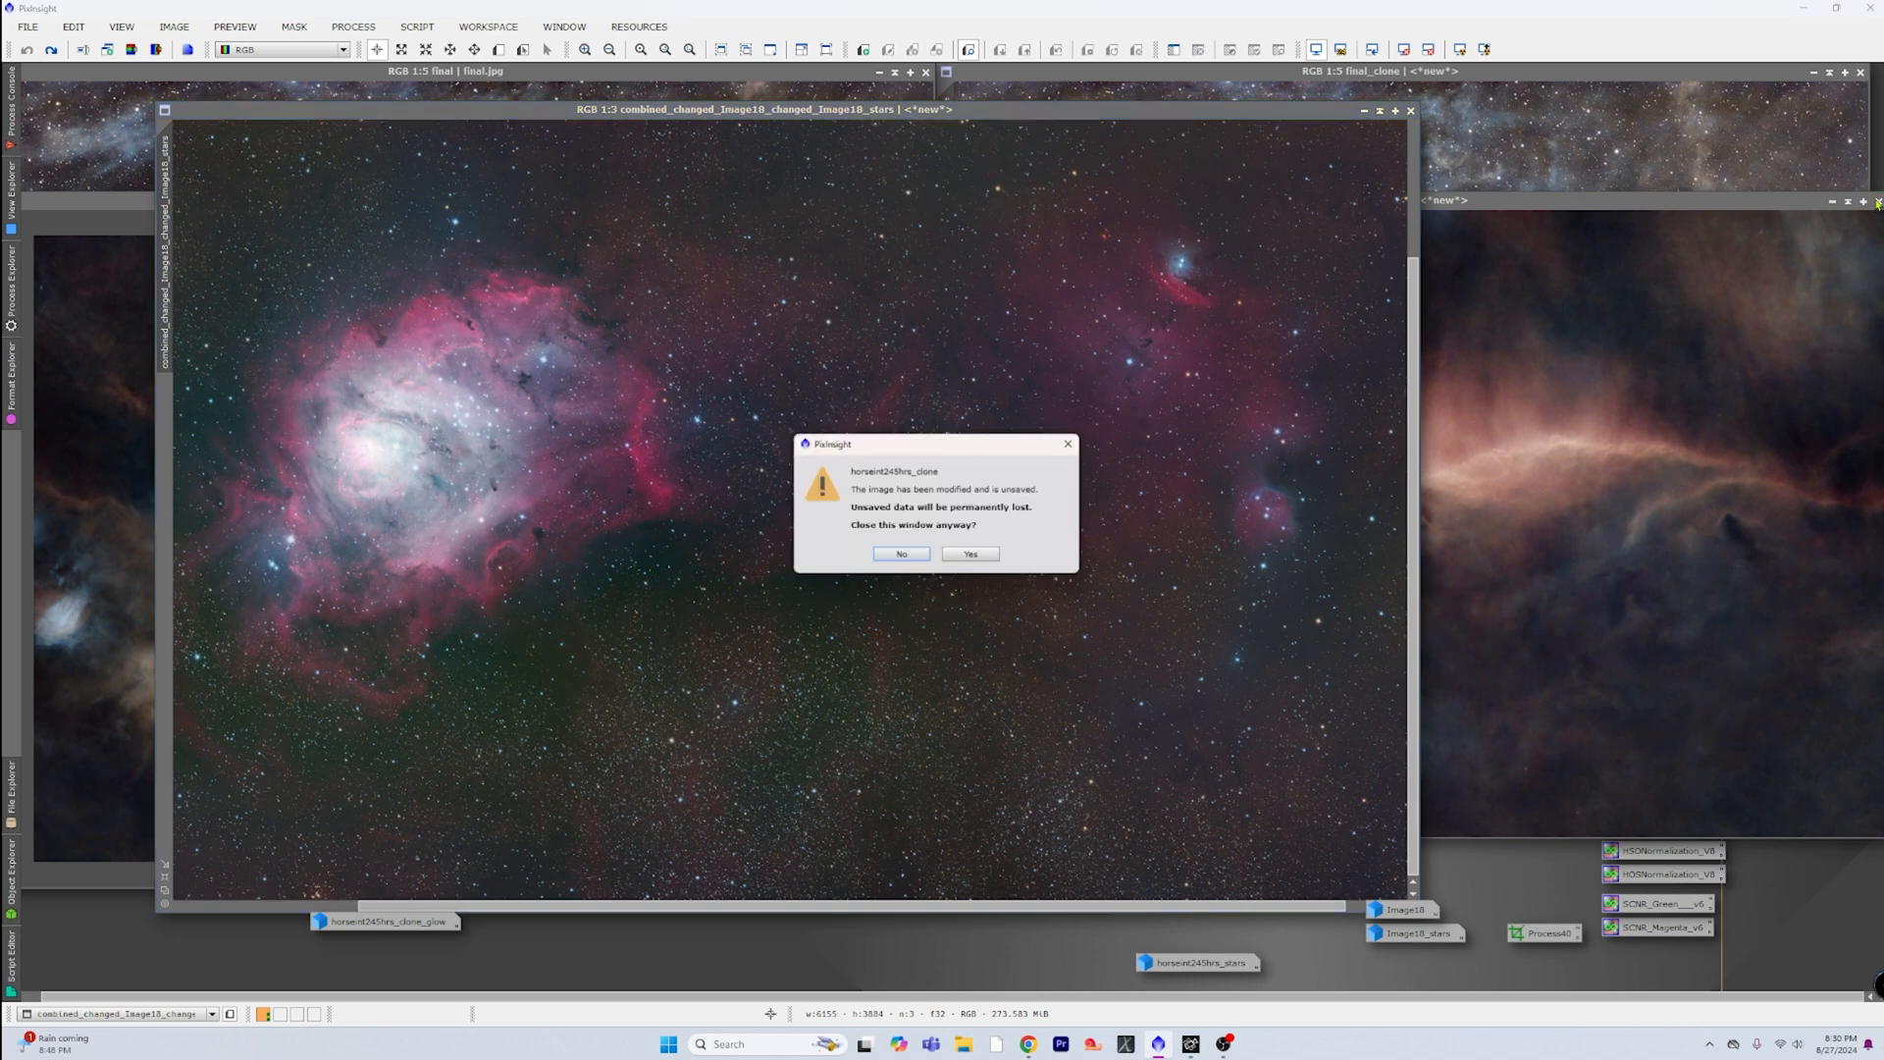
pyautogui.click(1814, 73)
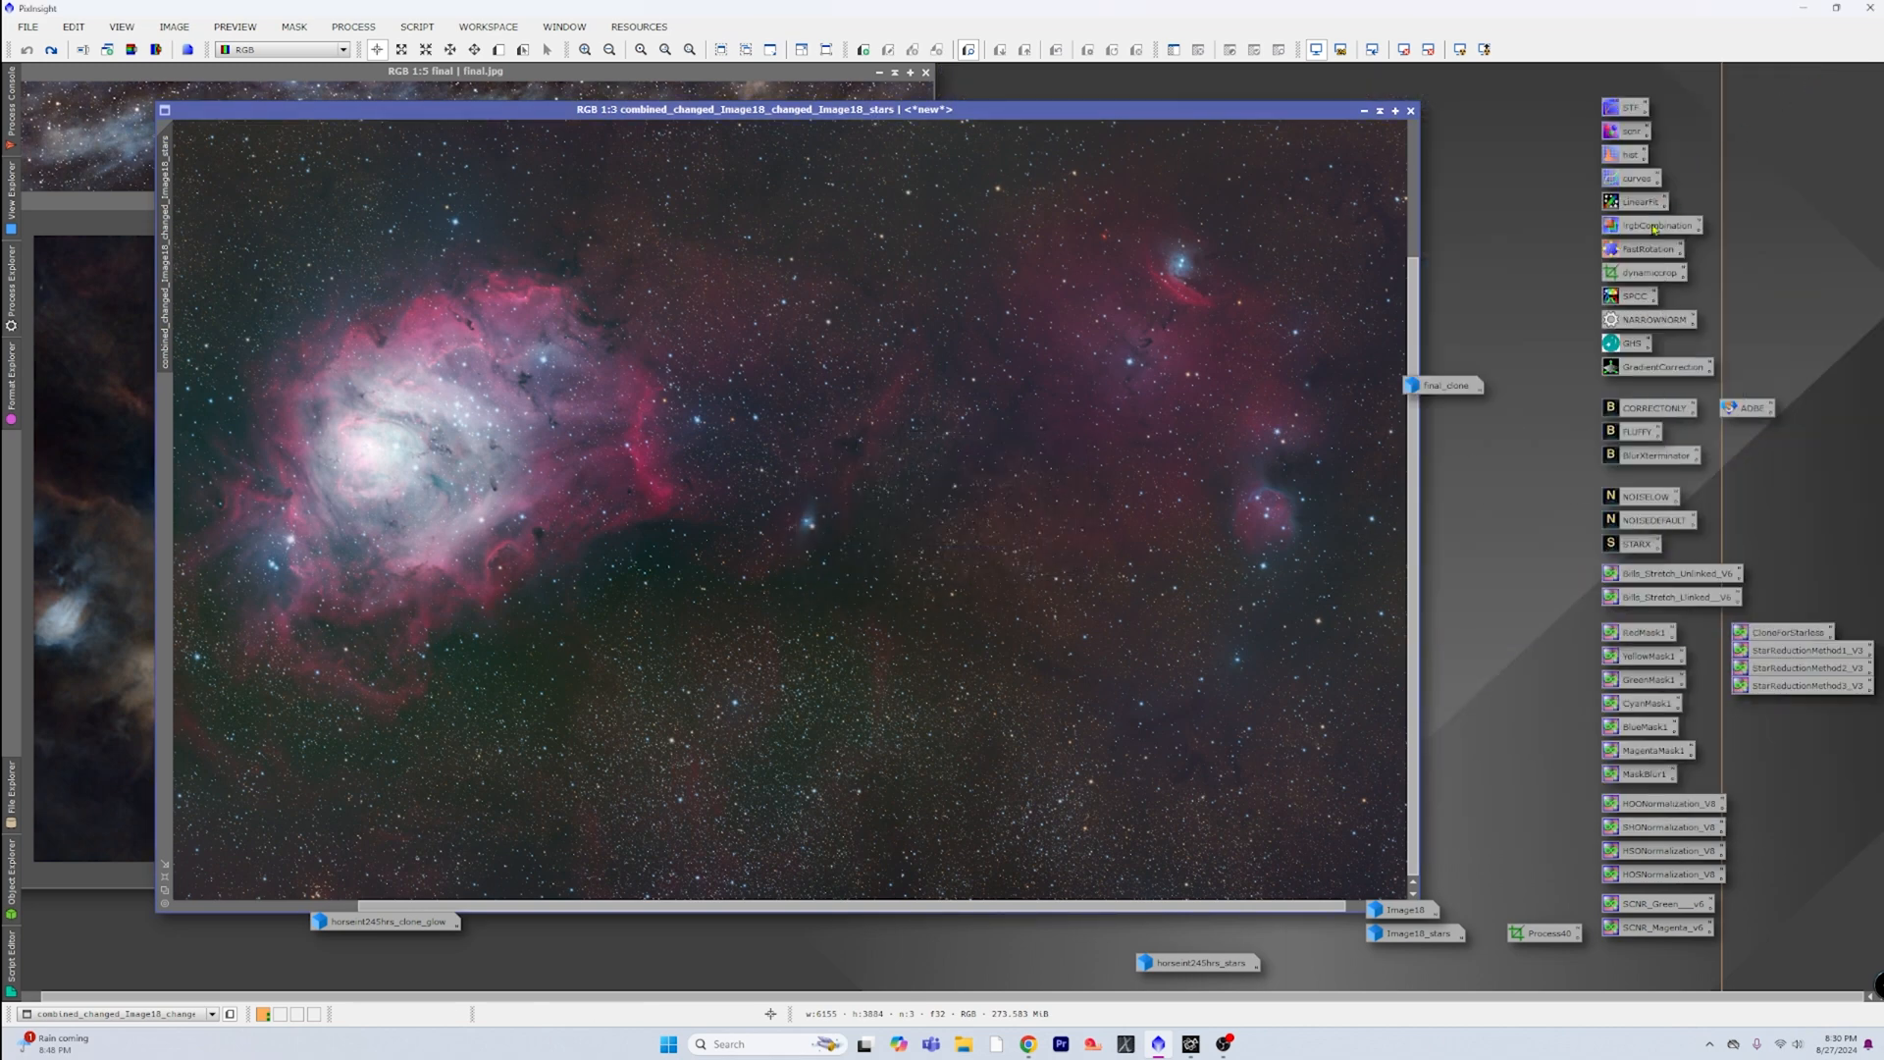
# Step: Open the saved CurvesTransformation process with a real-time preview of the pink nebula image, placing the curves dialog clear of the nebula
pyautogui.doubleClick(1634, 181)
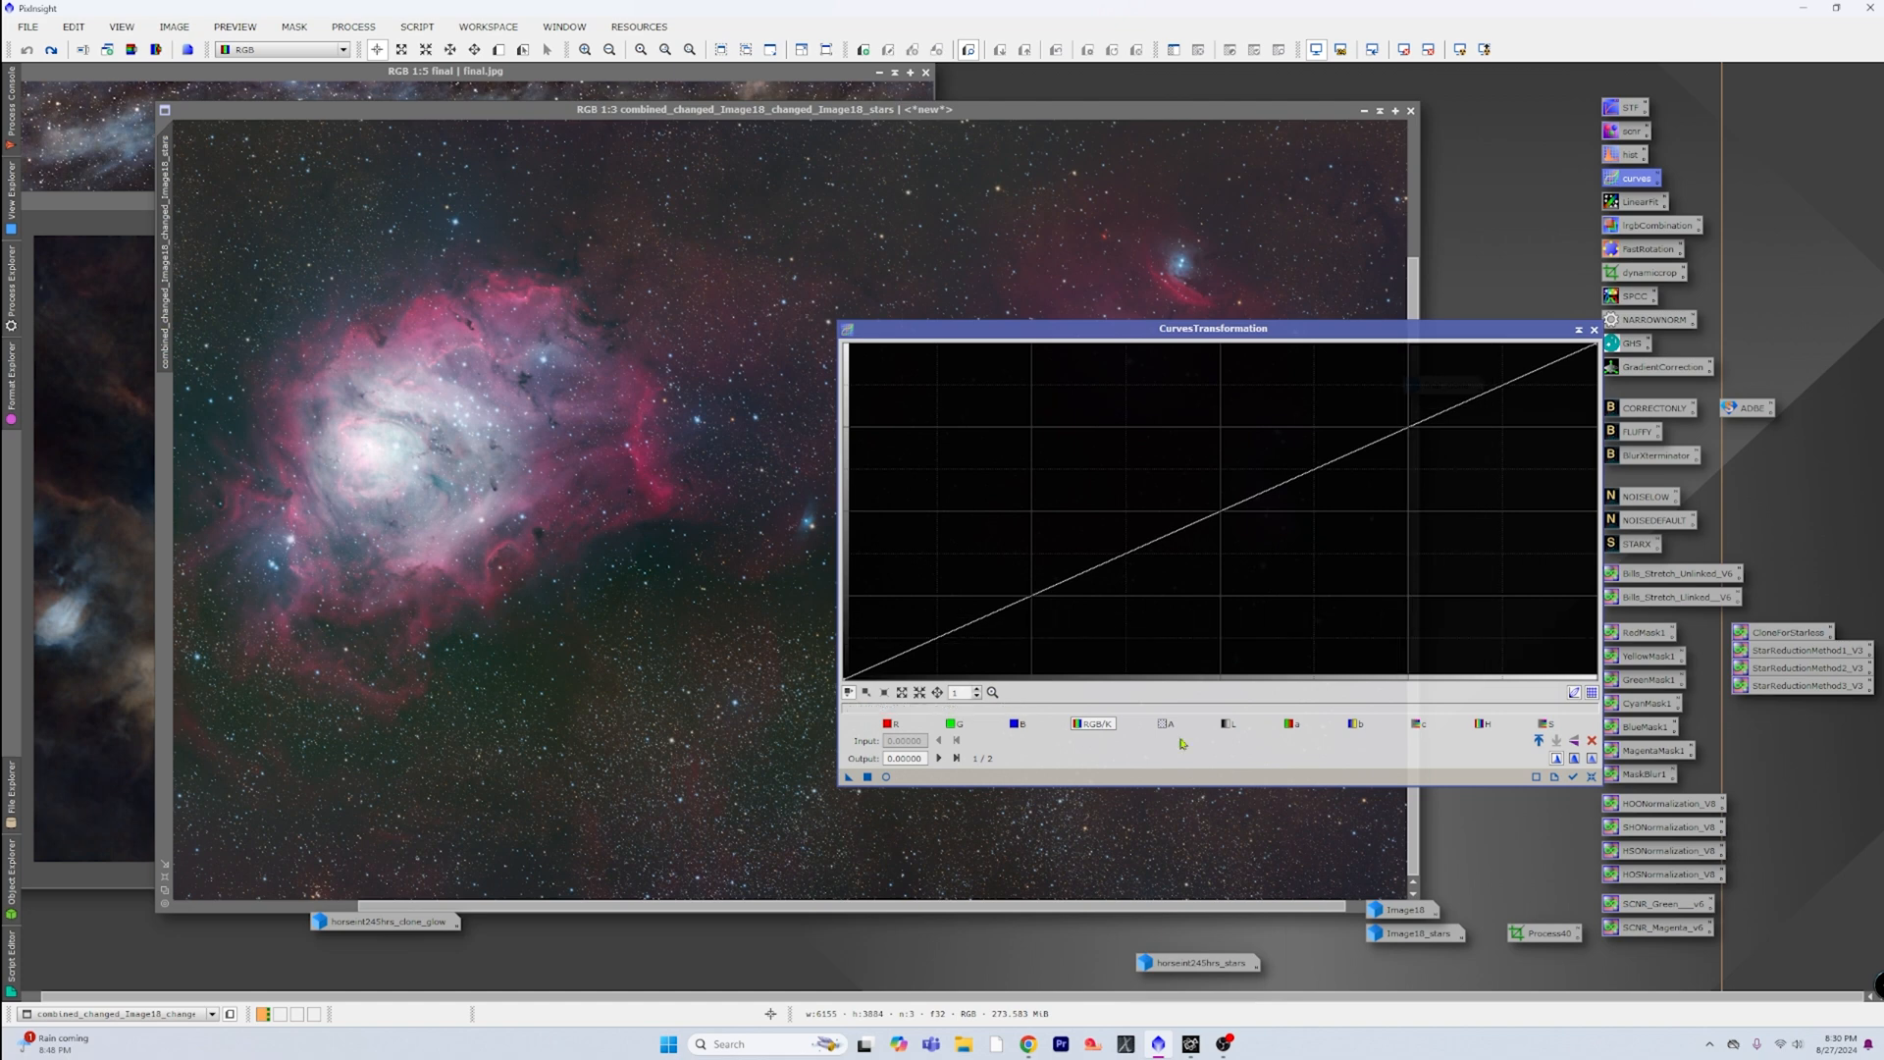
pyautogui.click(885, 778)
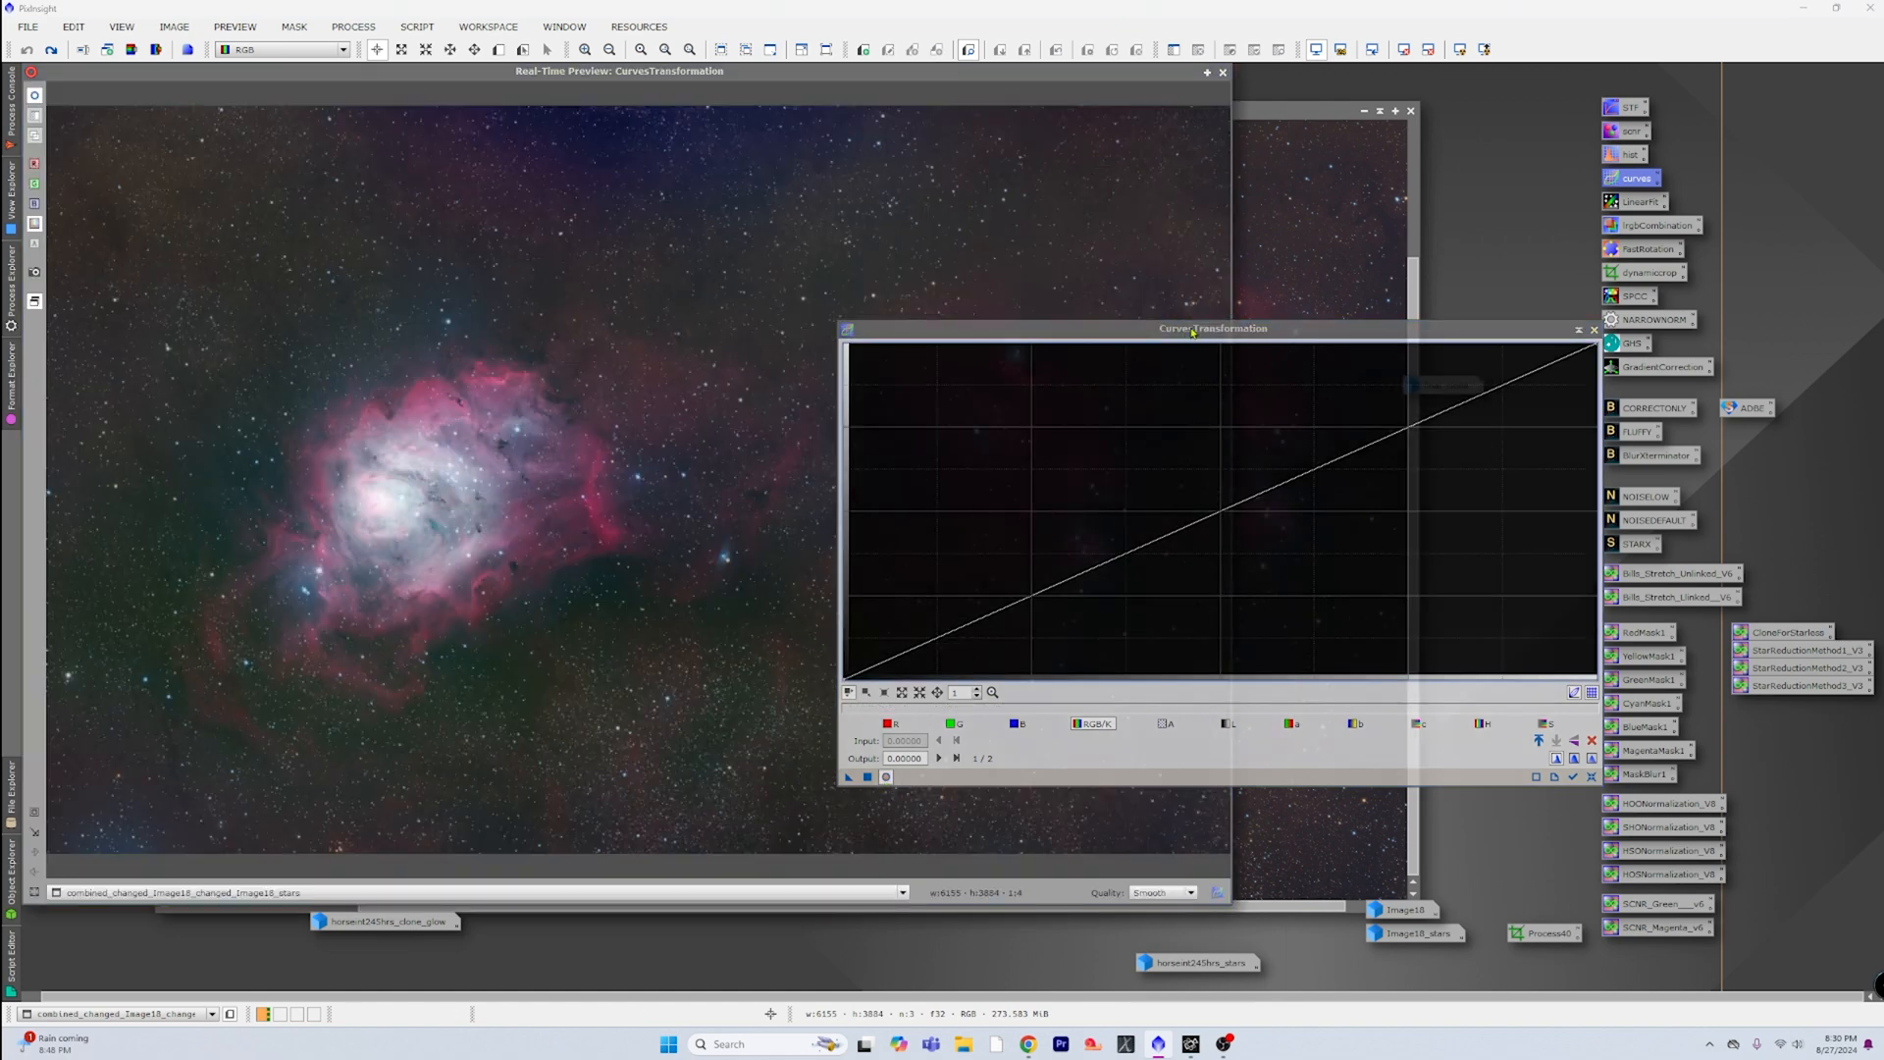
pyautogui.moveTo(1193, 332); pyautogui.dragTo(1411, 296)
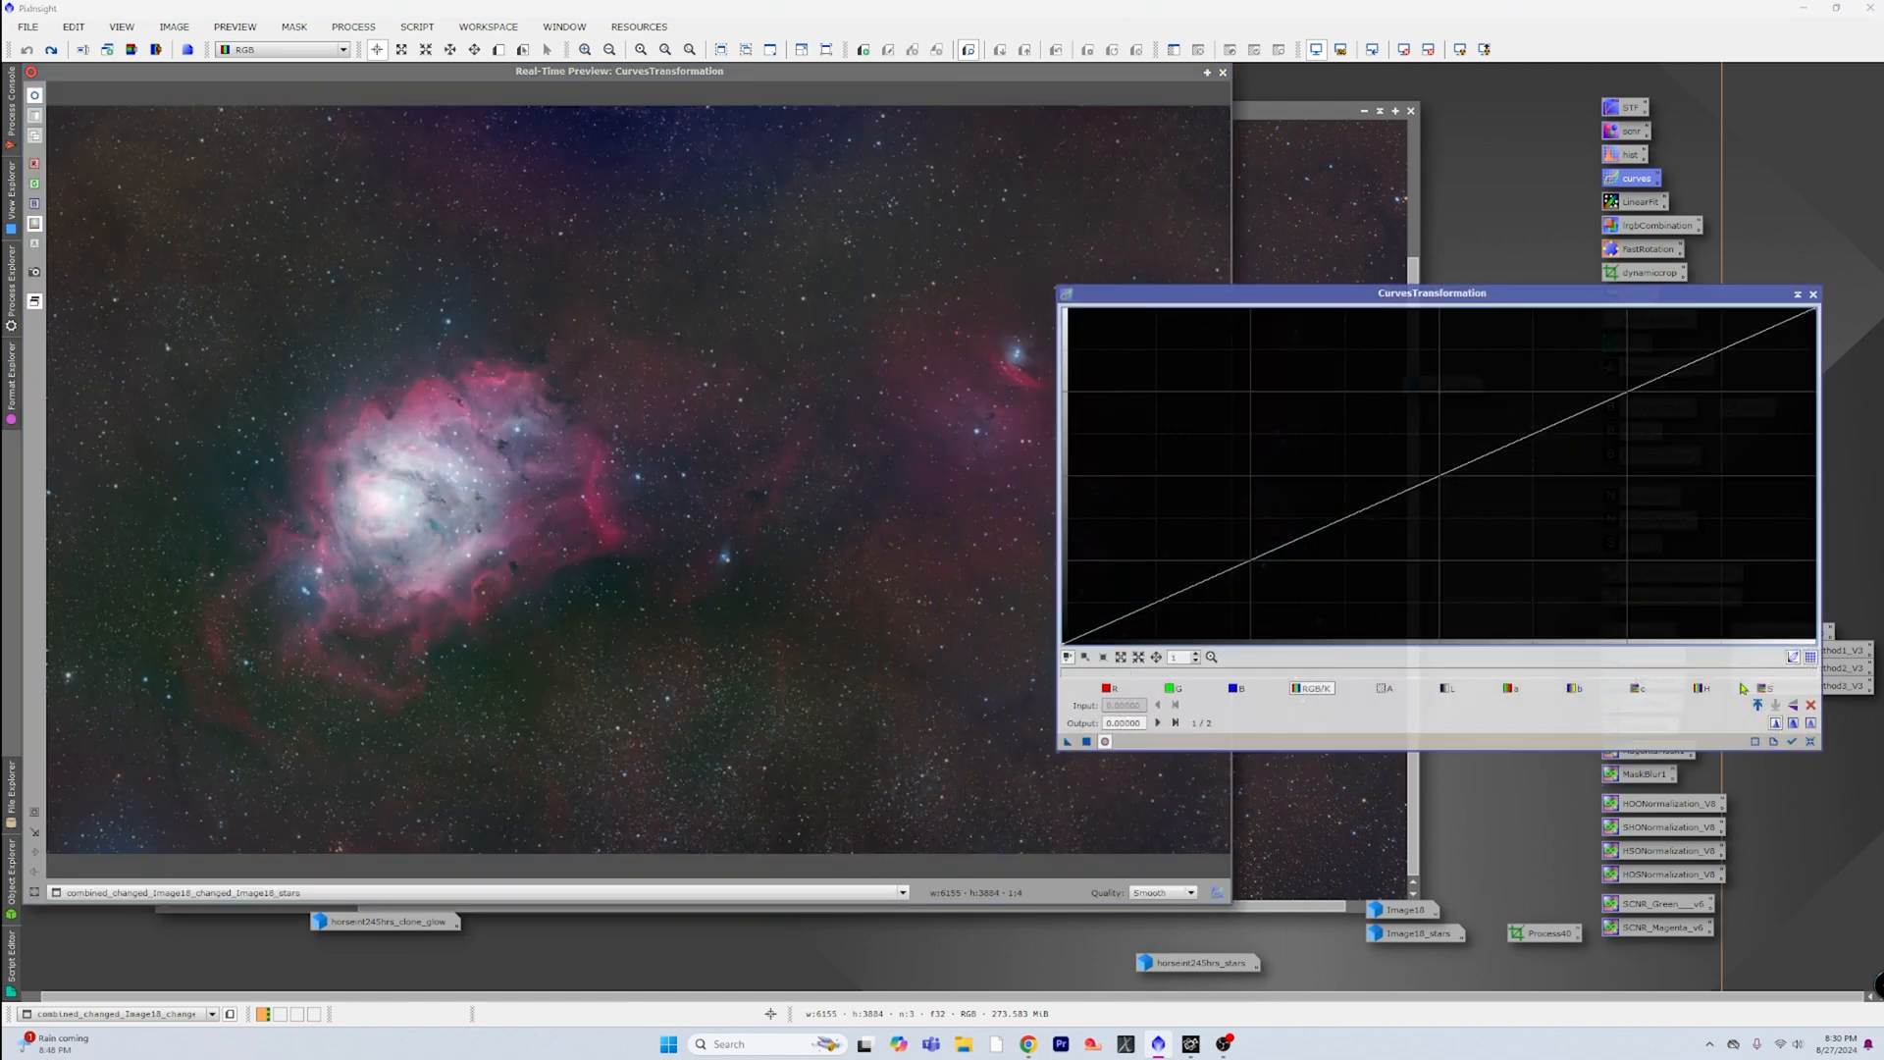
# Step: Raise the midtones of the saturation curve with one point at about input 0.43, output 0.61
pyautogui.click(1764, 688)
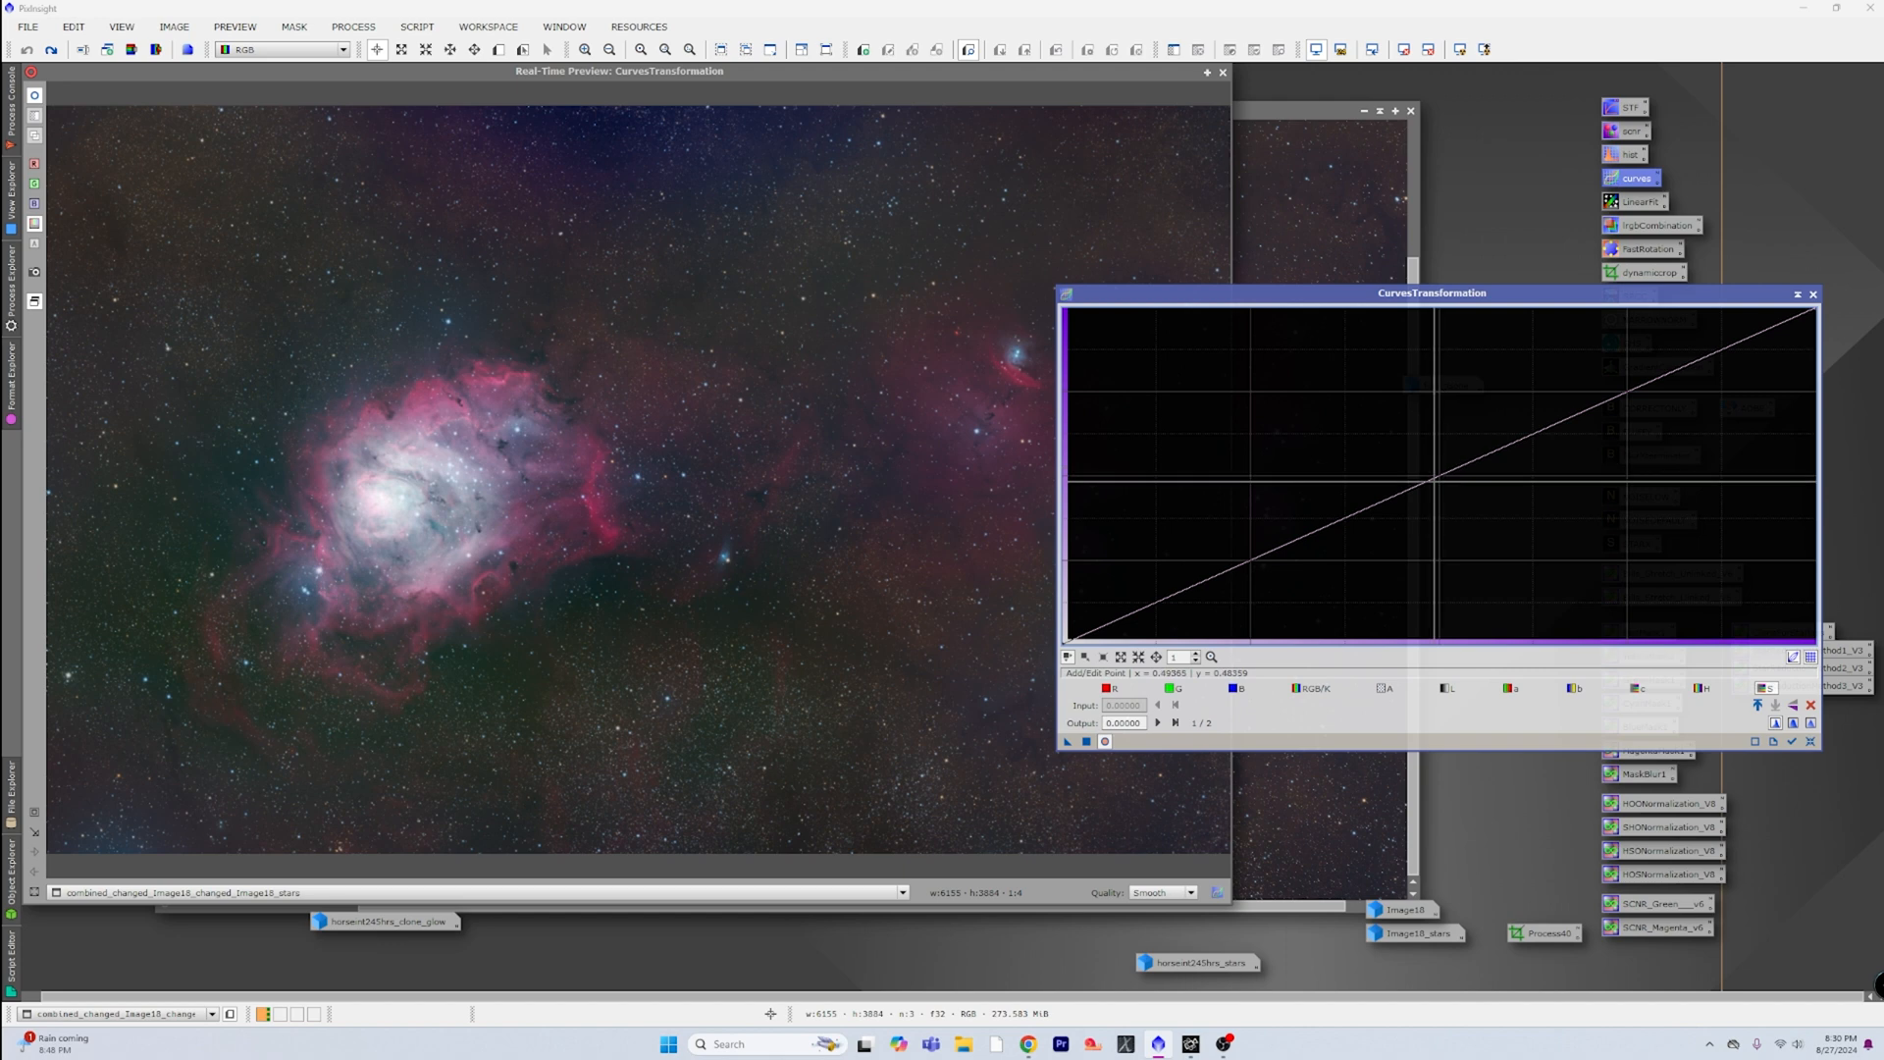
pyautogui.moveTo(1435, 478)
pyautogui.mouseDown()
pyautogui.moveTo(1372, 408)
pyautogui.moveTo(1436, 472)
pyautogui.mouseUp()
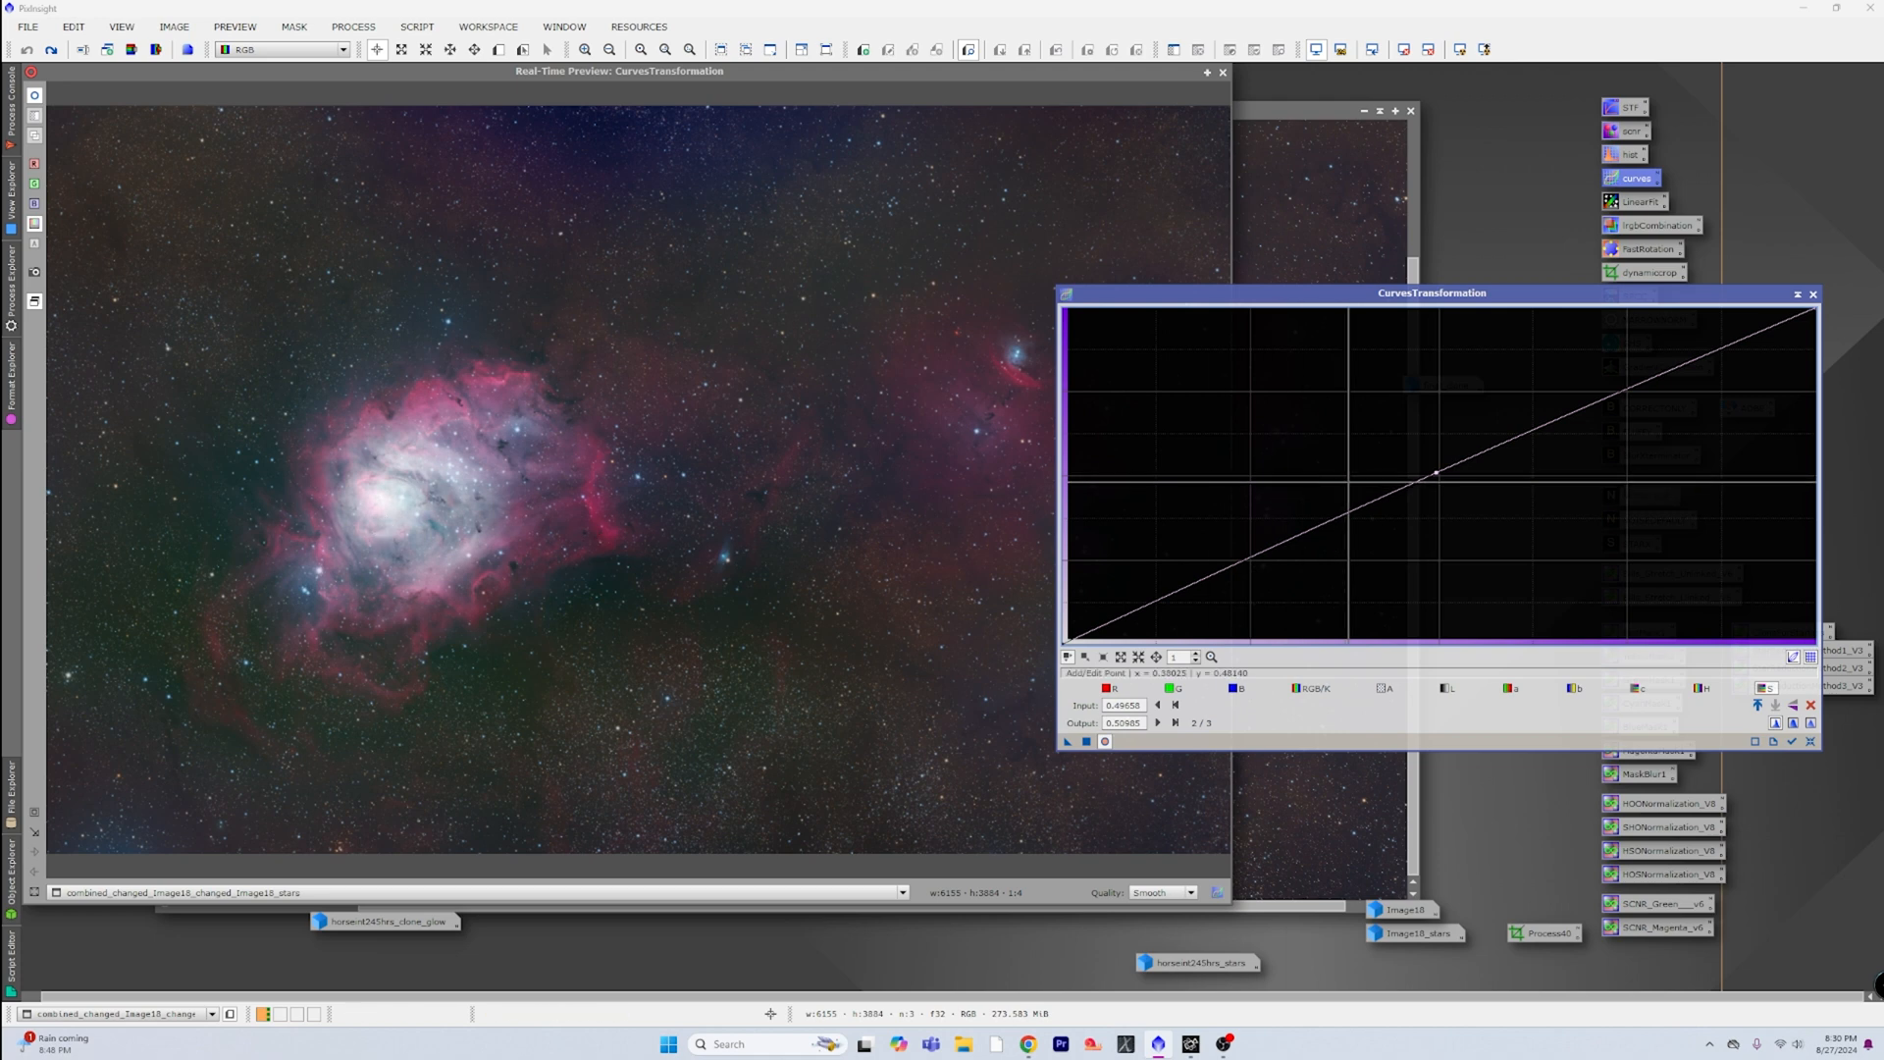
pyautogui.moveTo(1436, 472); pyautogui.dragTo(1391, 436)
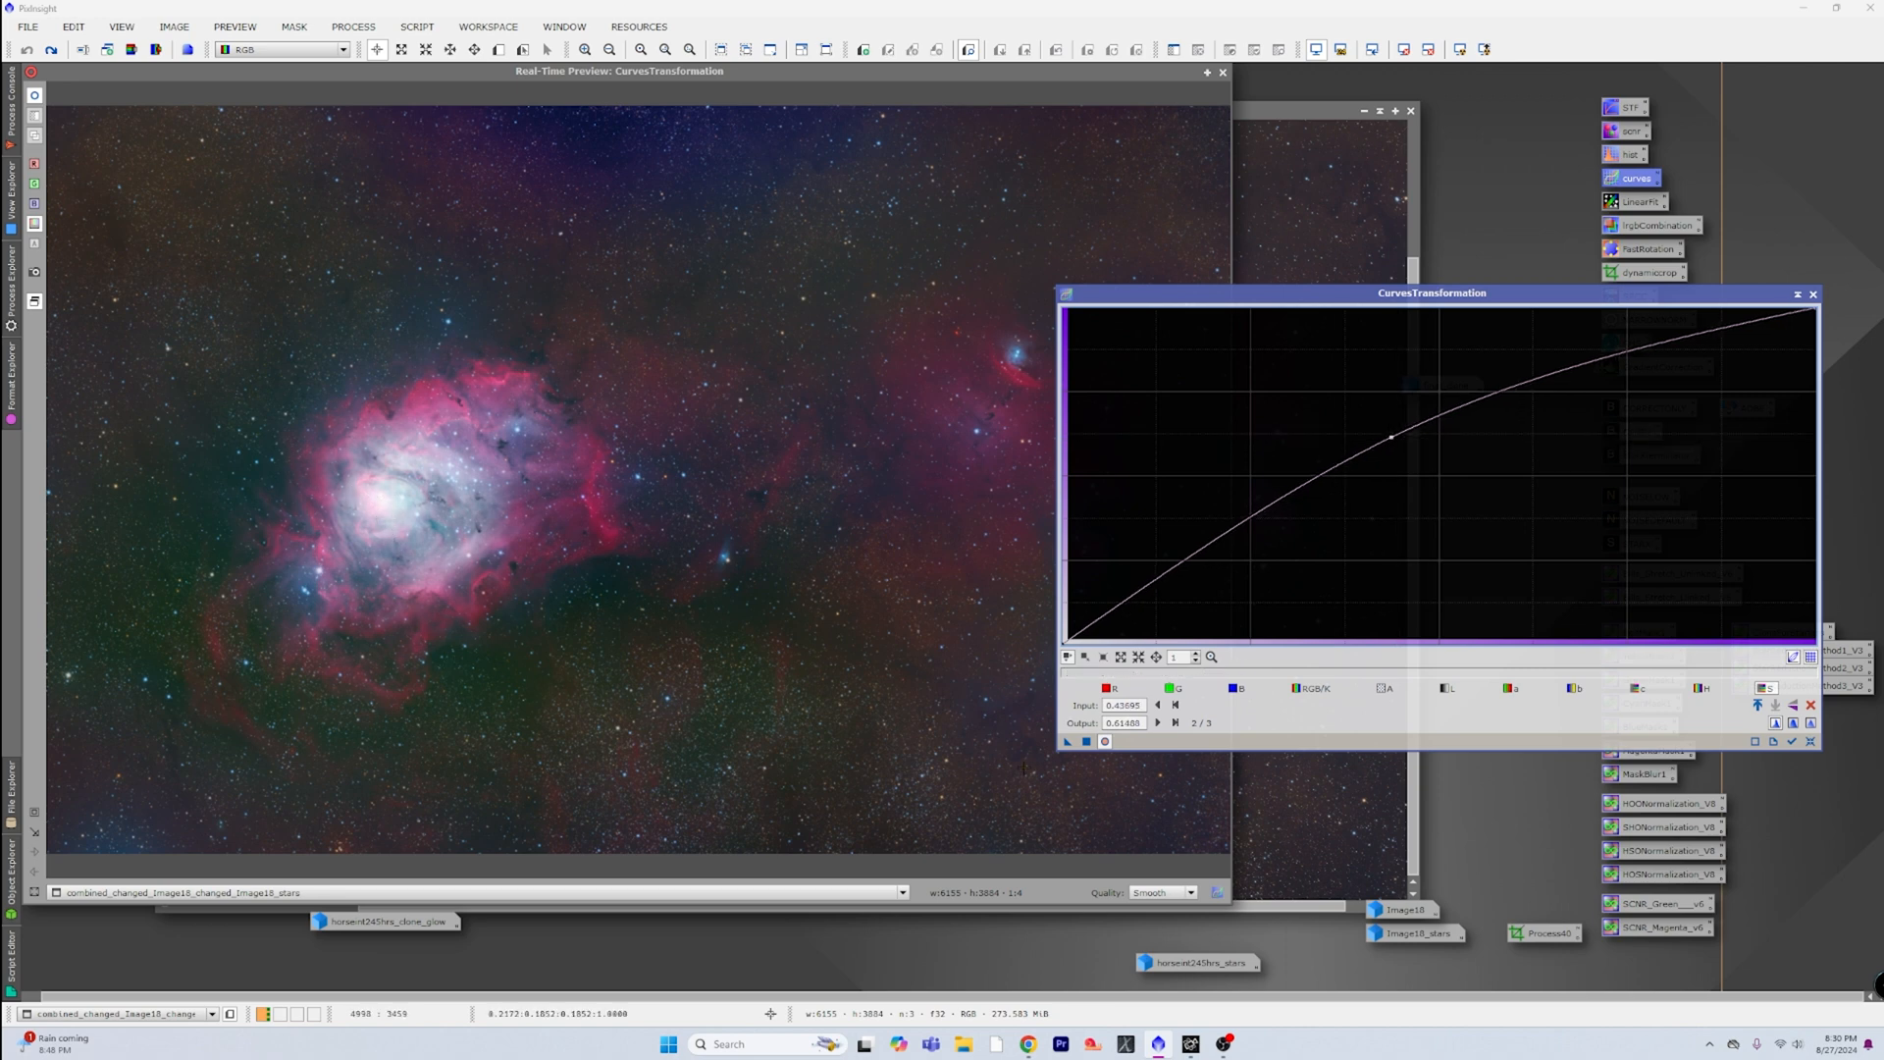
# Step: Apply the saturation curve to the nebula image and close CurvesTransformation and its real-time preview
pyautogui.click(1086, 741)
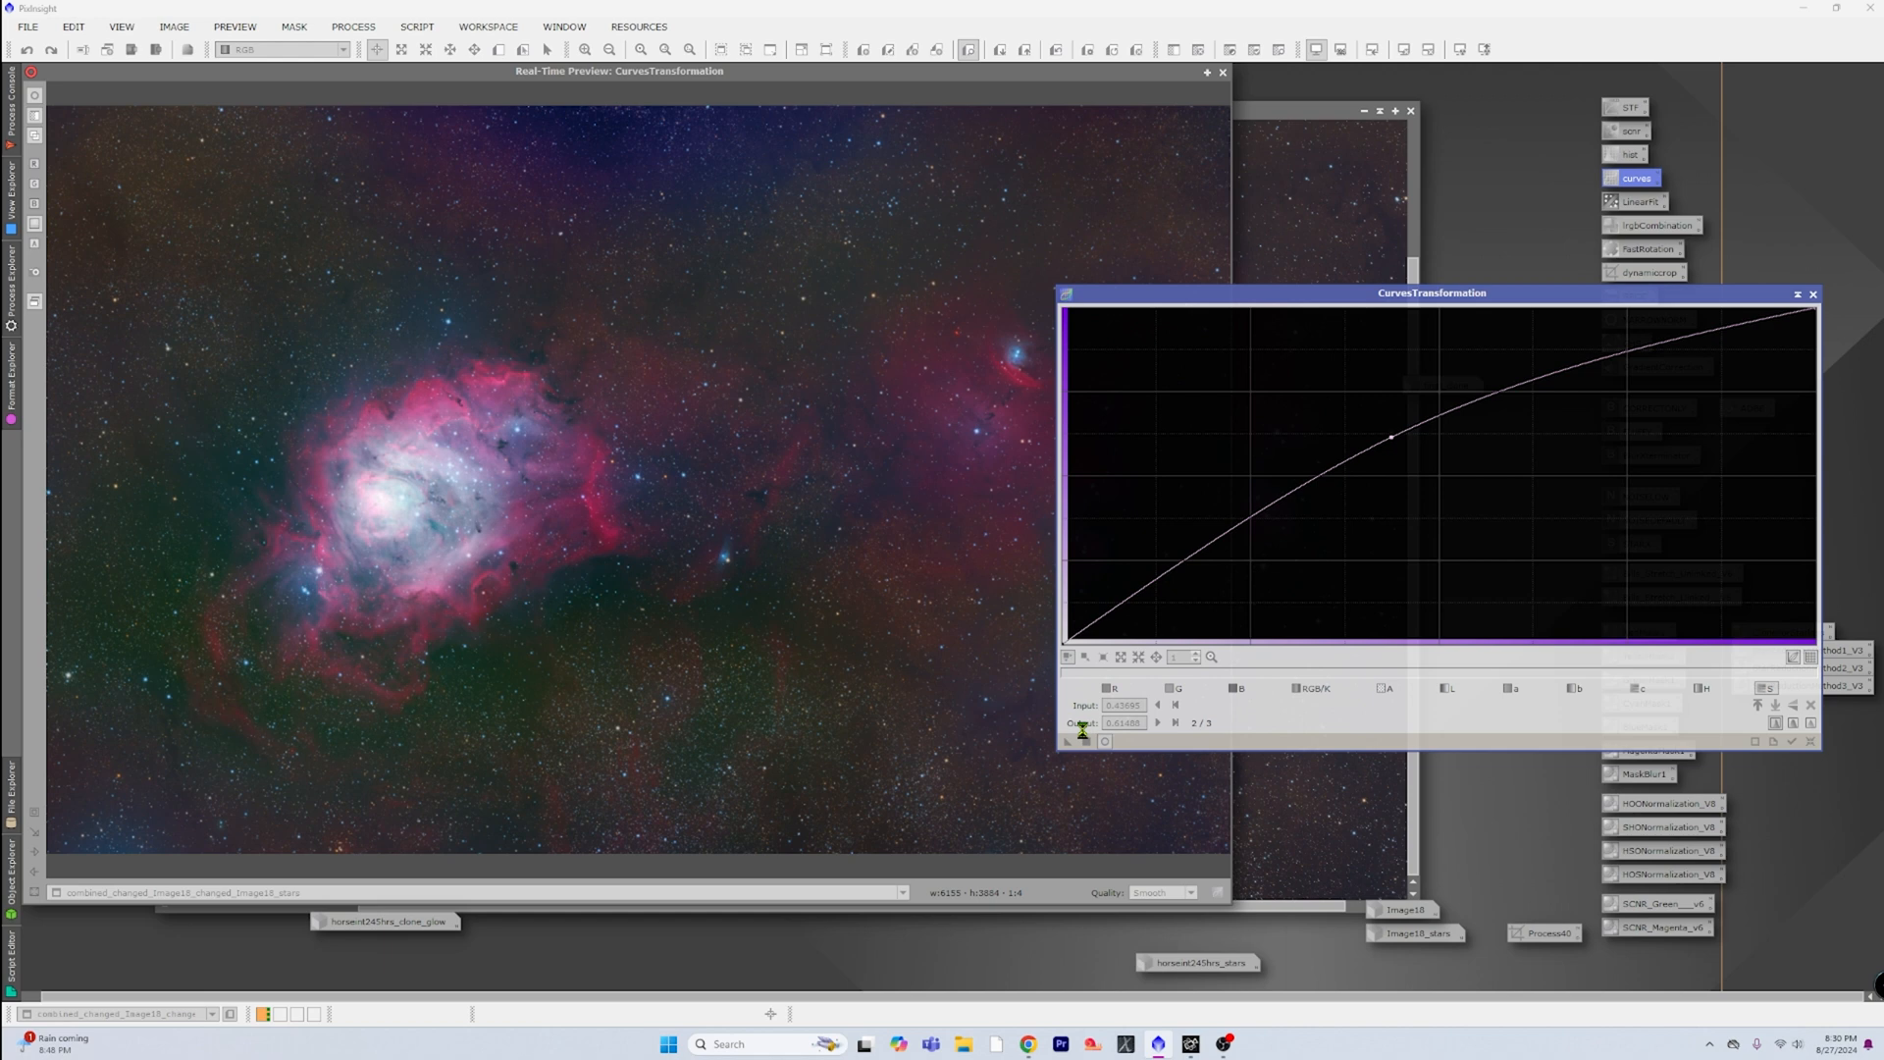
pyautogui.click(1813, 293)
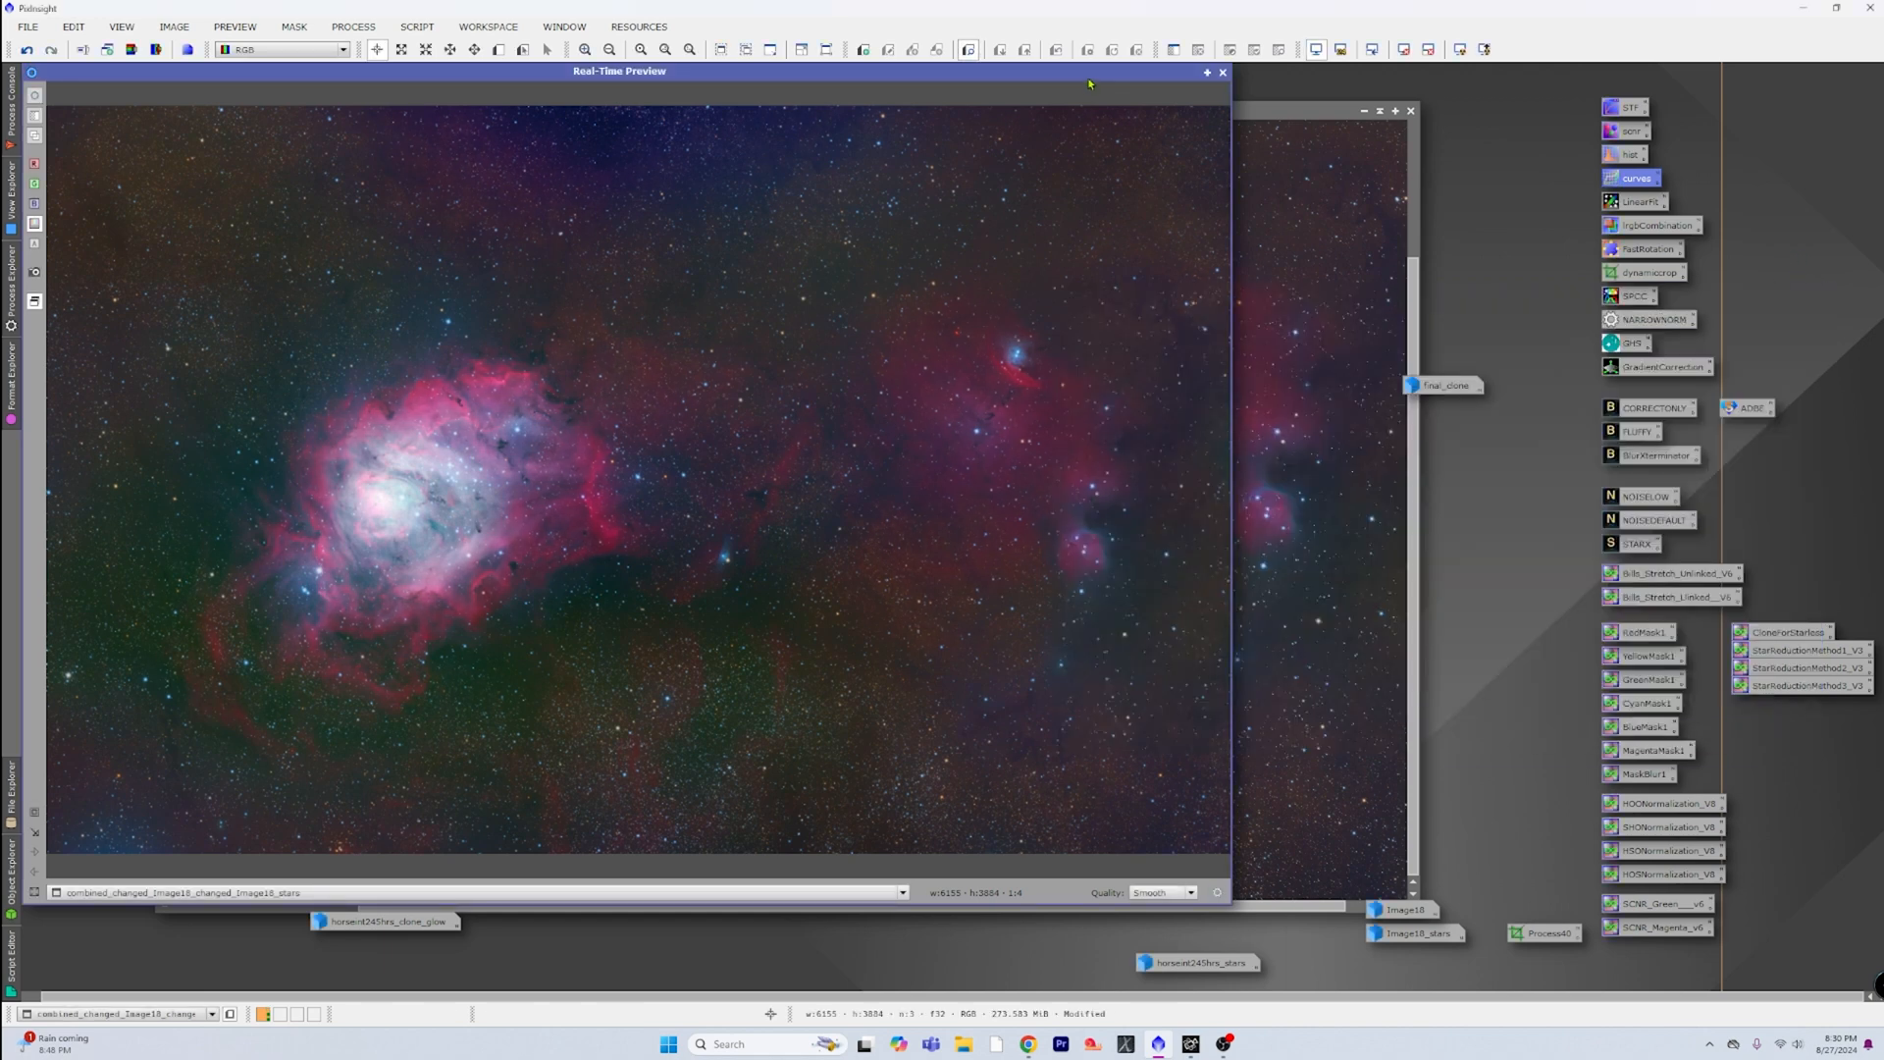
pyautogui.click(1223, 72)
# Step: Examine the saturated nebula's bright core and red outer rim up close, and return to the wide view
pyautogui.scroll(2, 366, 401)
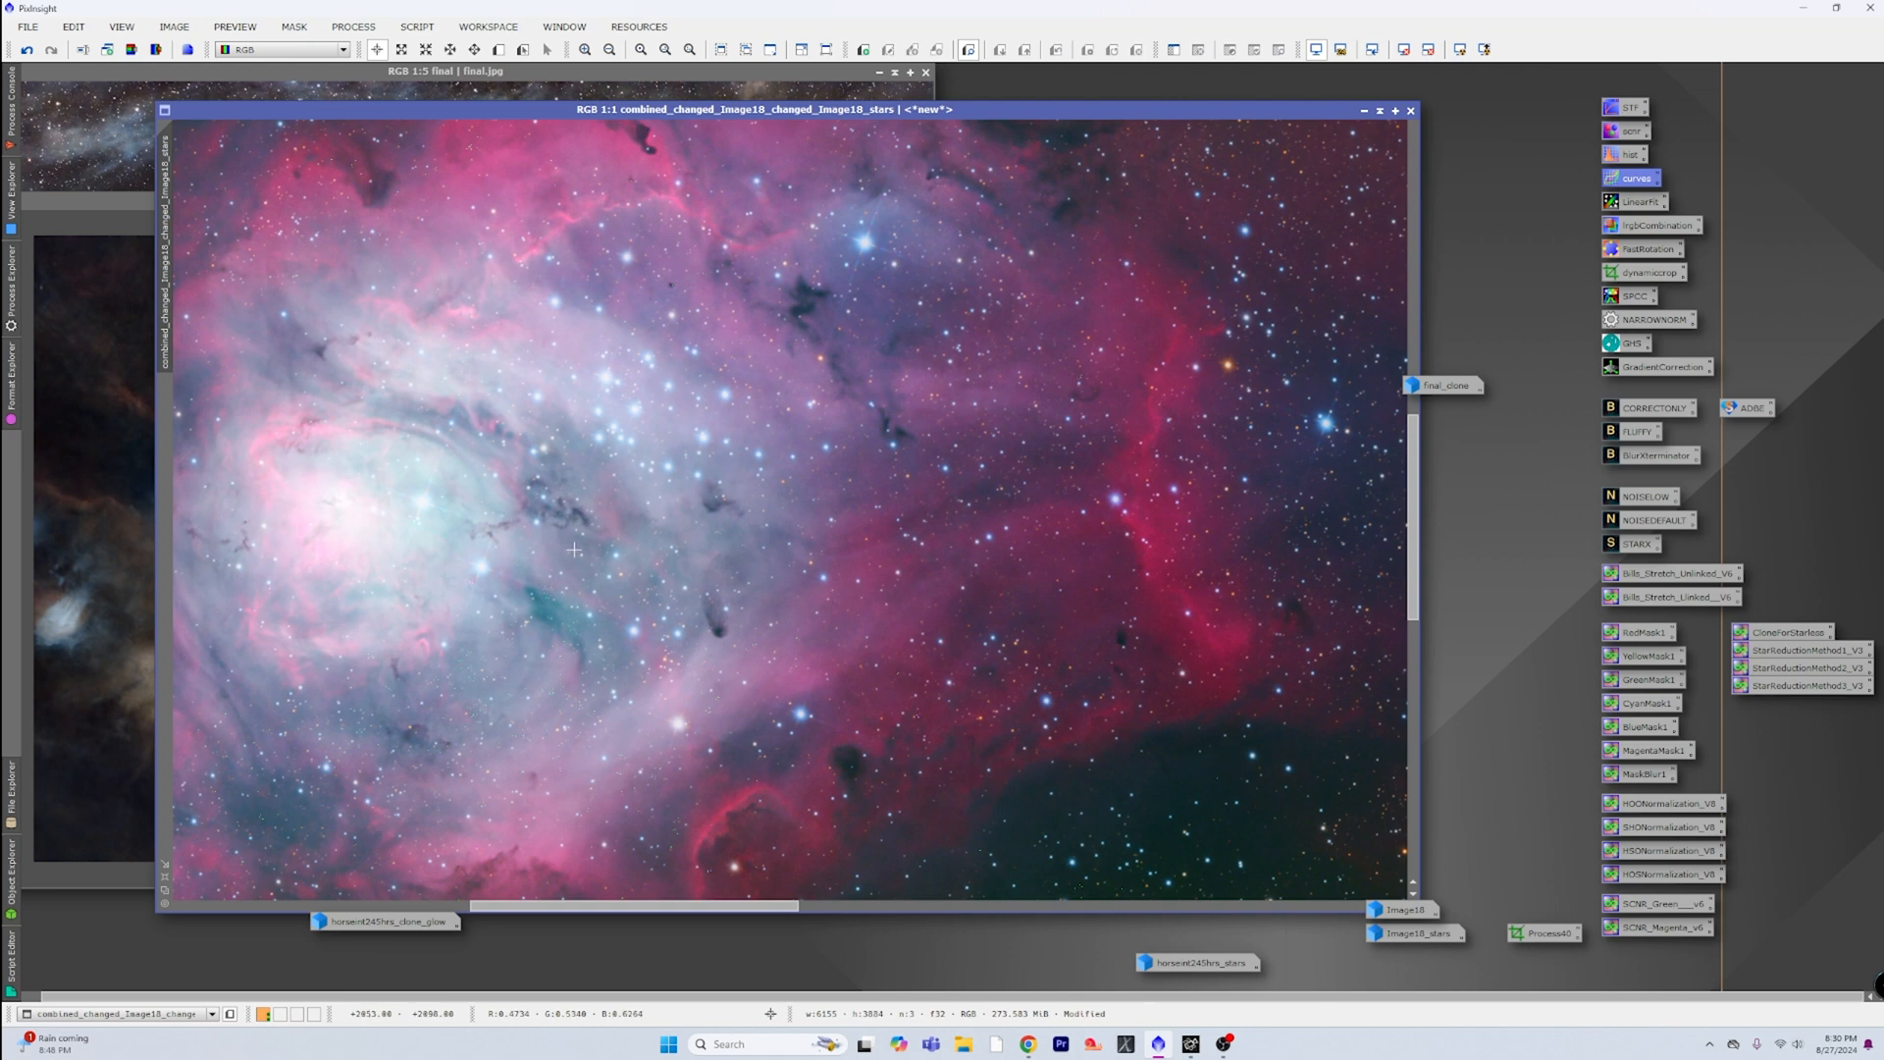
pyautogui.scroll(-1, 574, 550)
pyautogui.scroll(1, 574, 550)
pyautogui.scroll(2, 1250, 639)
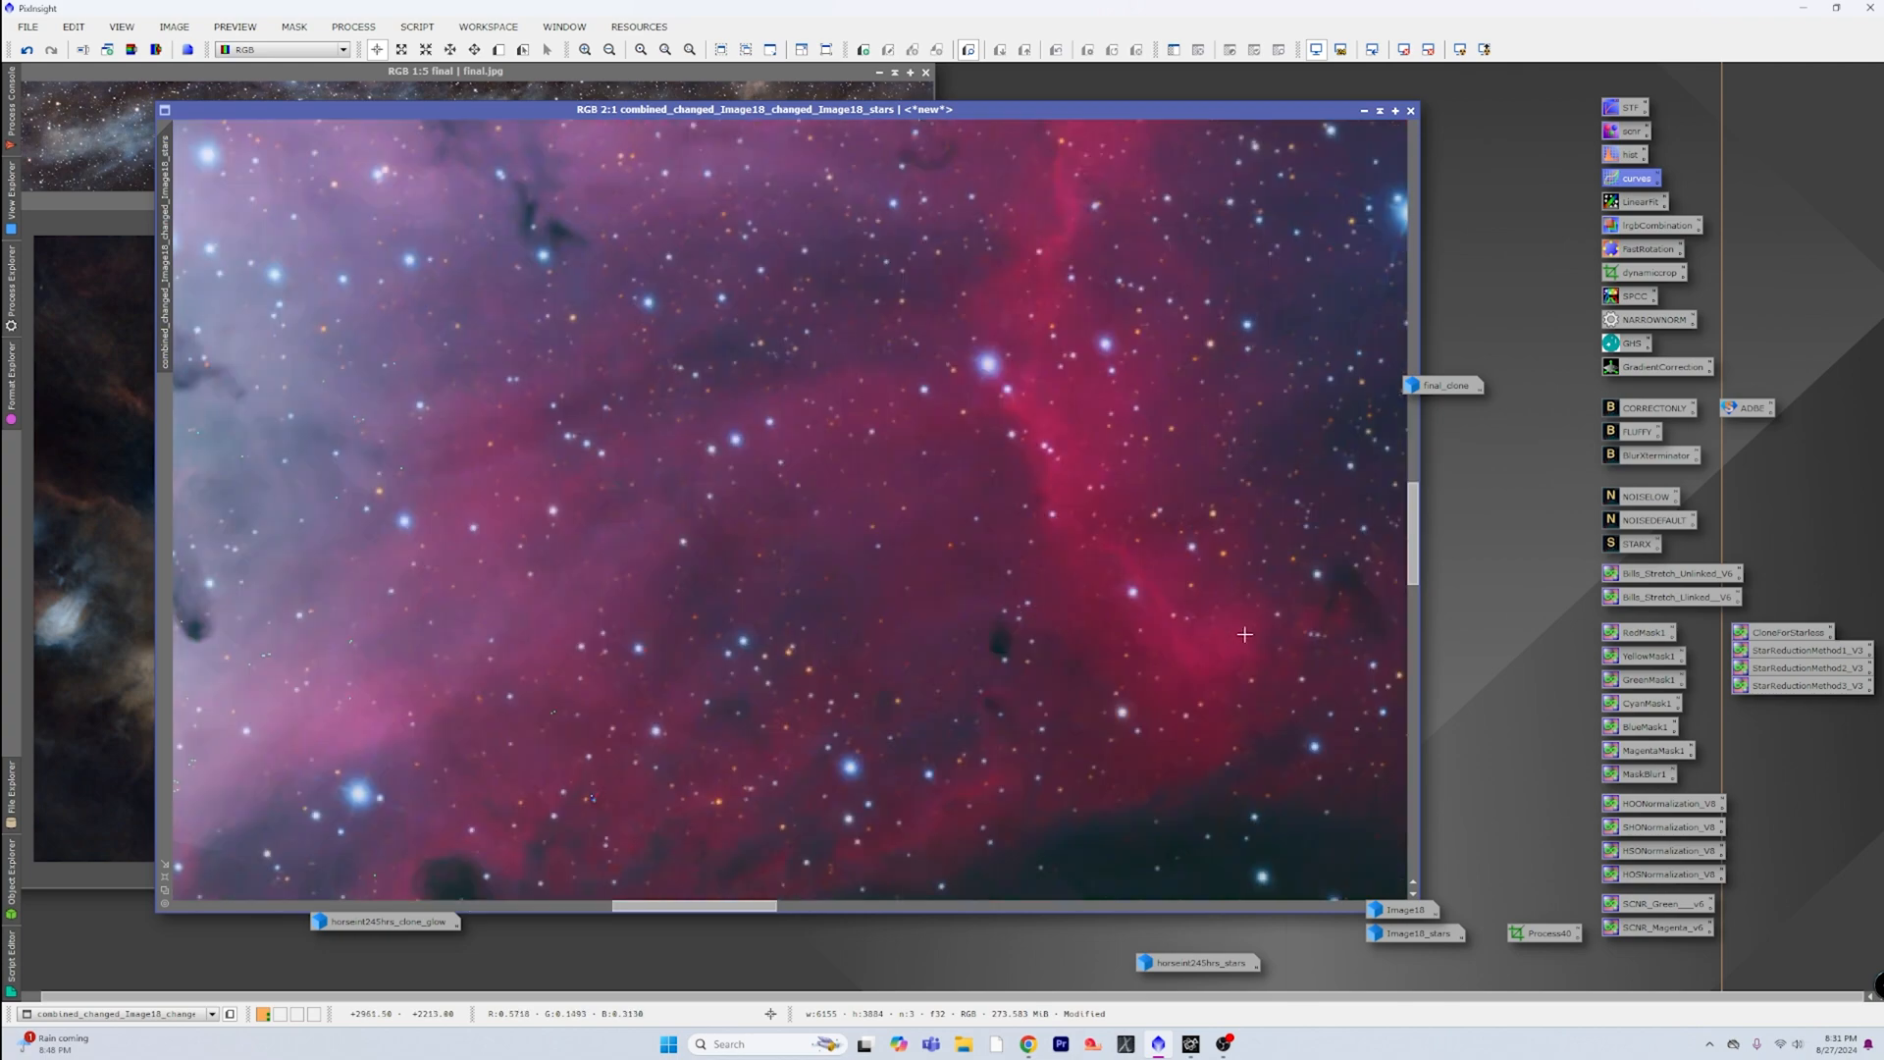
pyautogui.scroll(-4, 1162, 608)
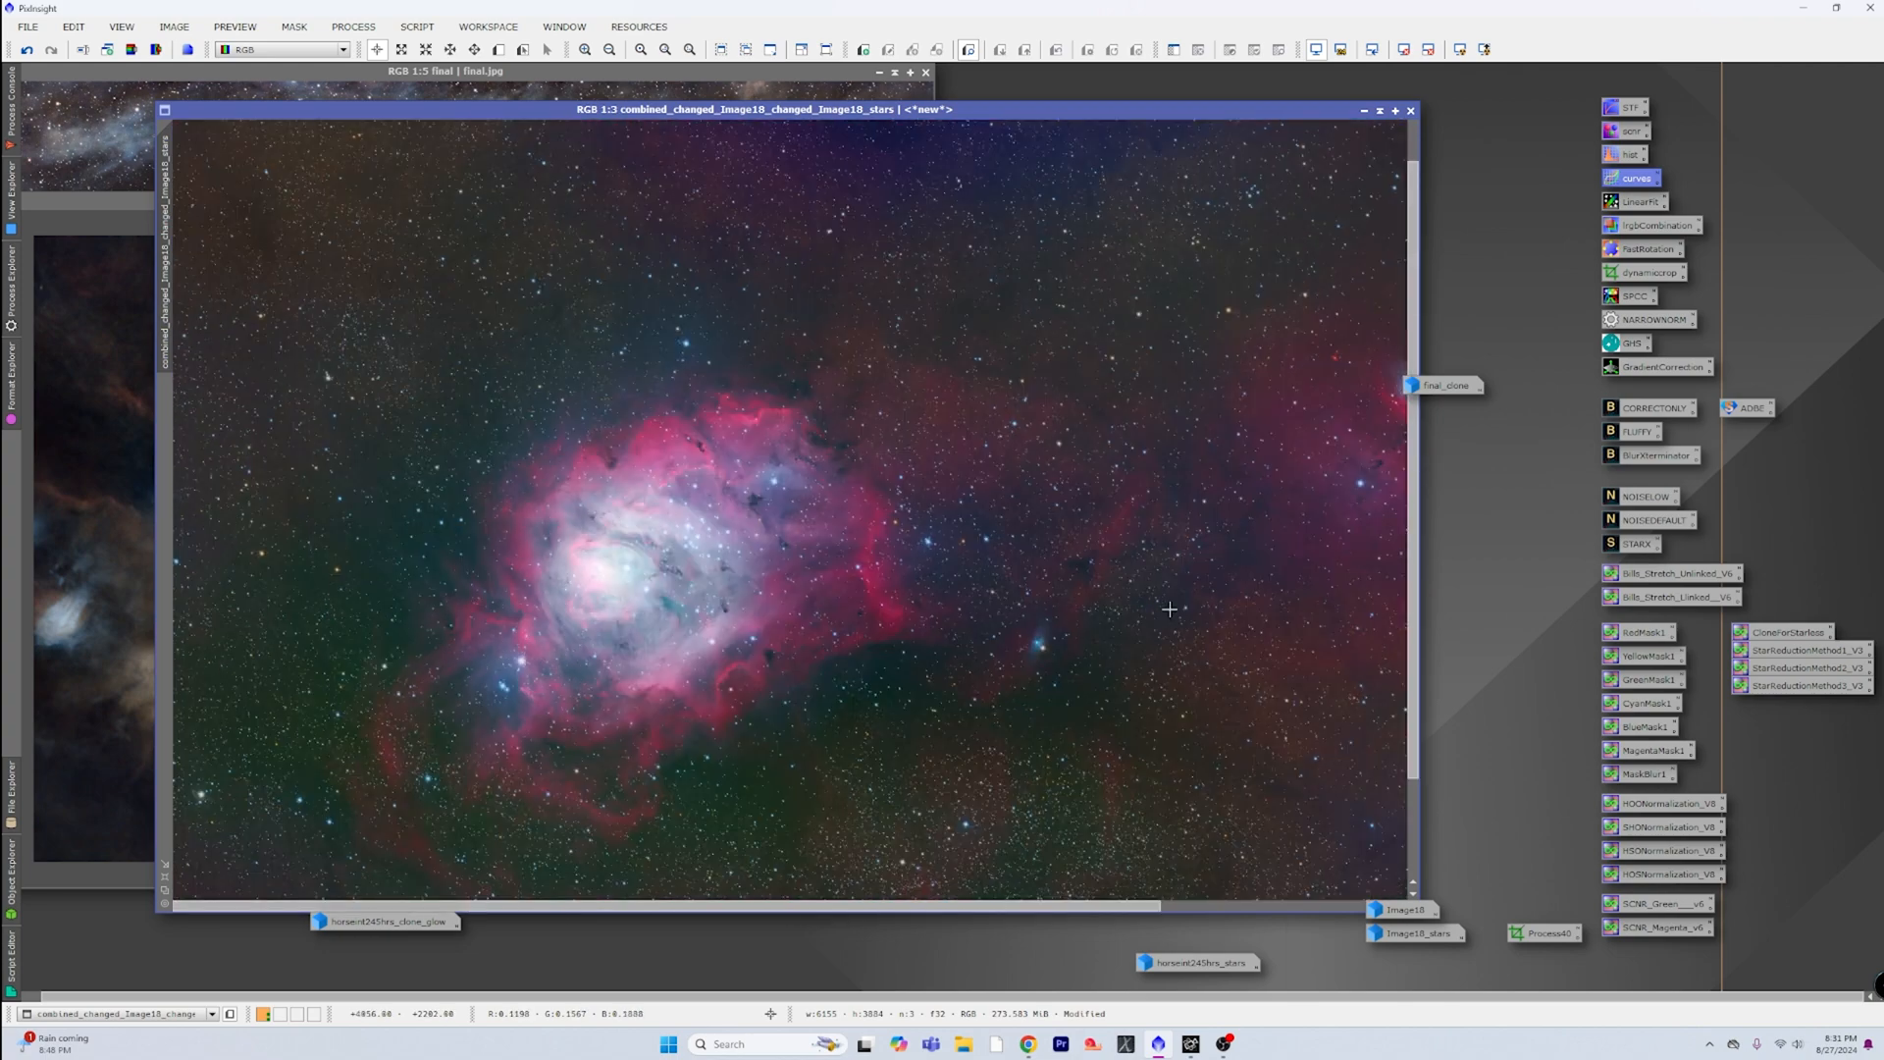